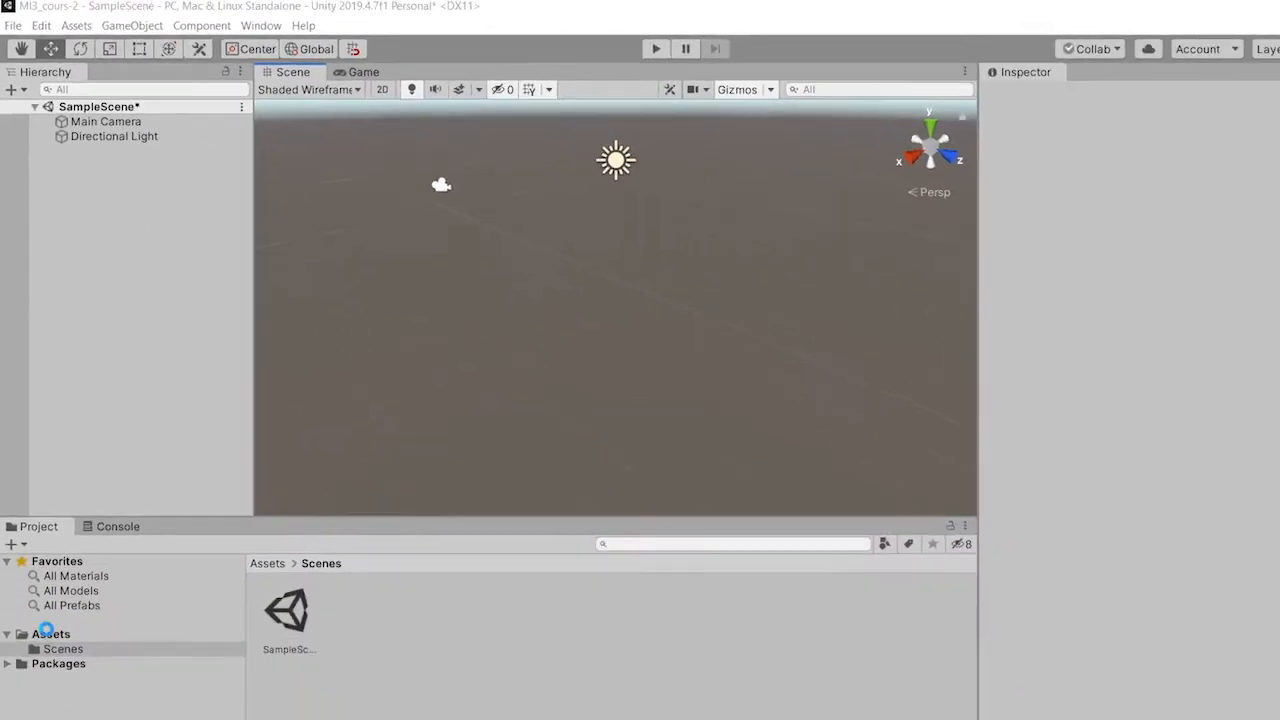
Save the current scene under the name Demo_1 in the project's Scenes folder
{"action": "left_click", "coordinate": [44, 578]}
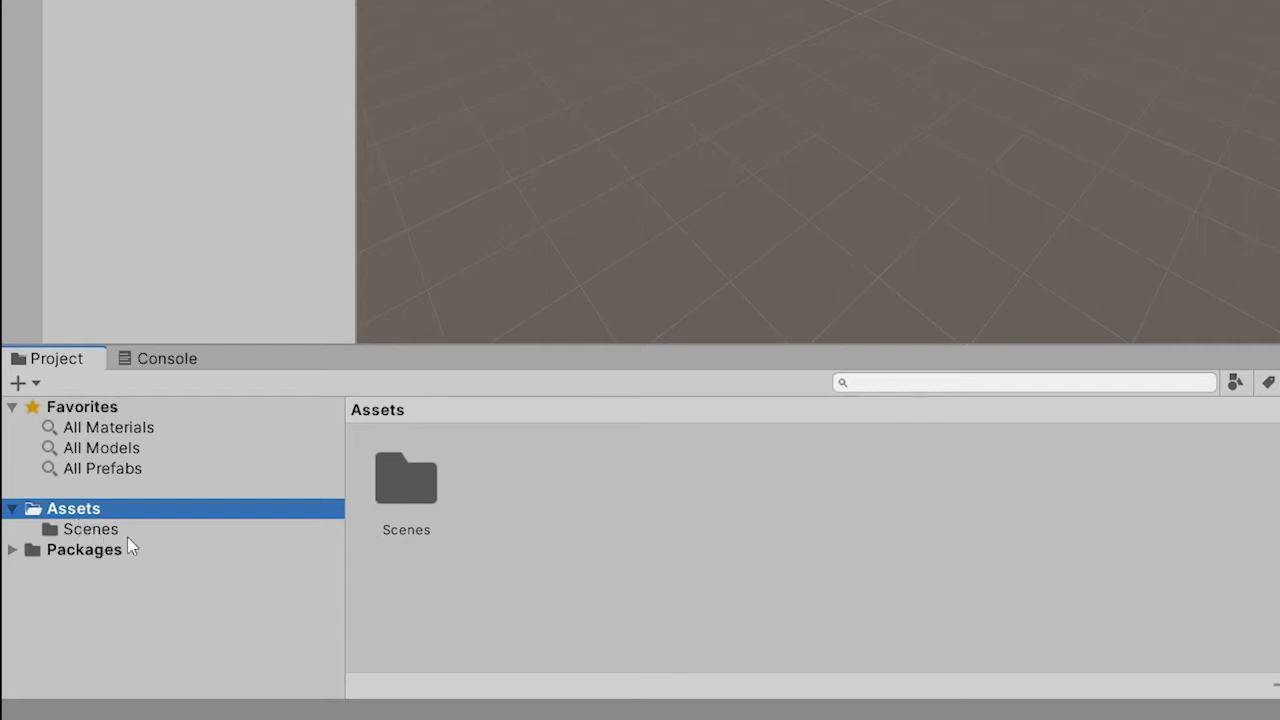
{"action": "double_click", "coordinate": [401, 492]}
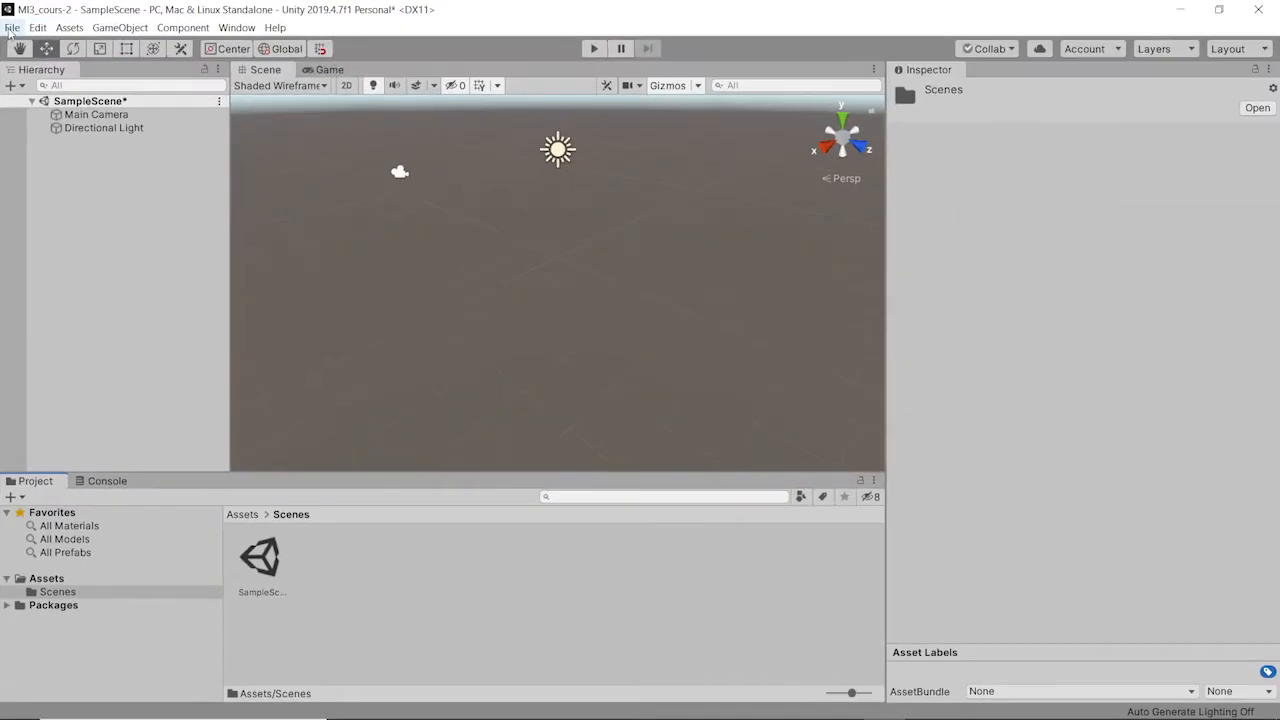
{"action": "left_click", "coordinate": [12, 27]}
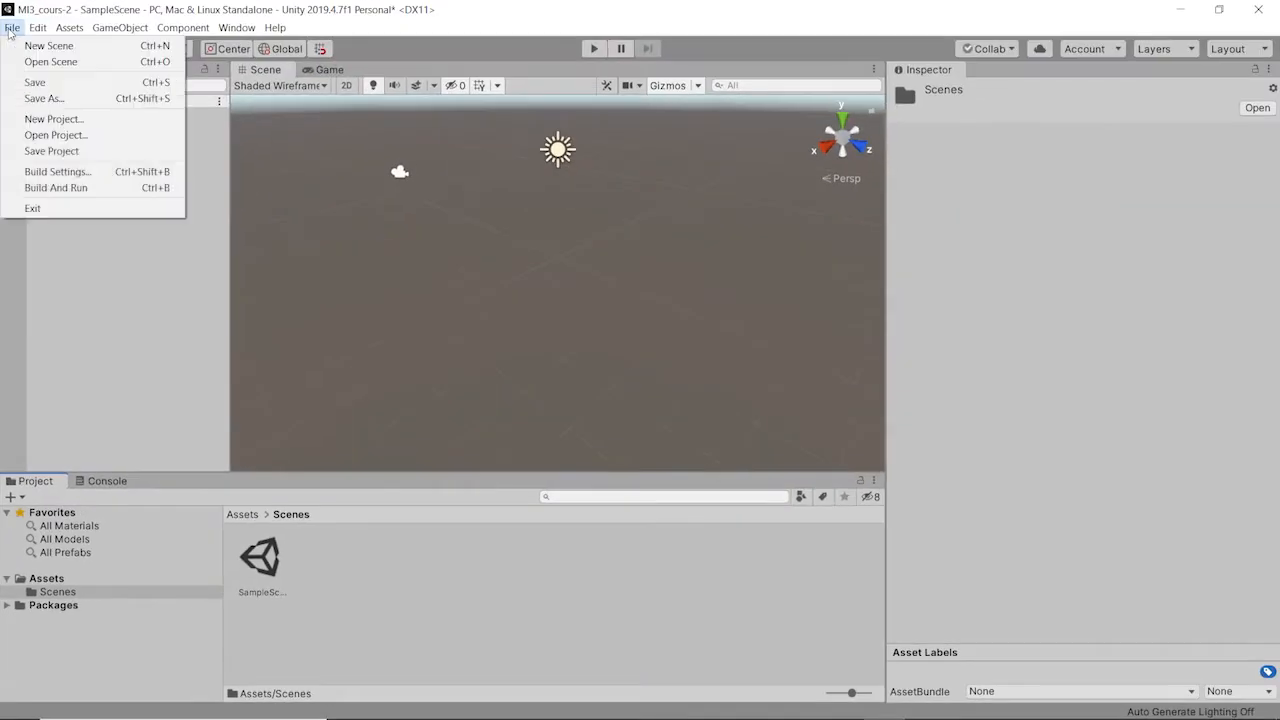
{"action": "left_click", "coordinate": [44, 98]}
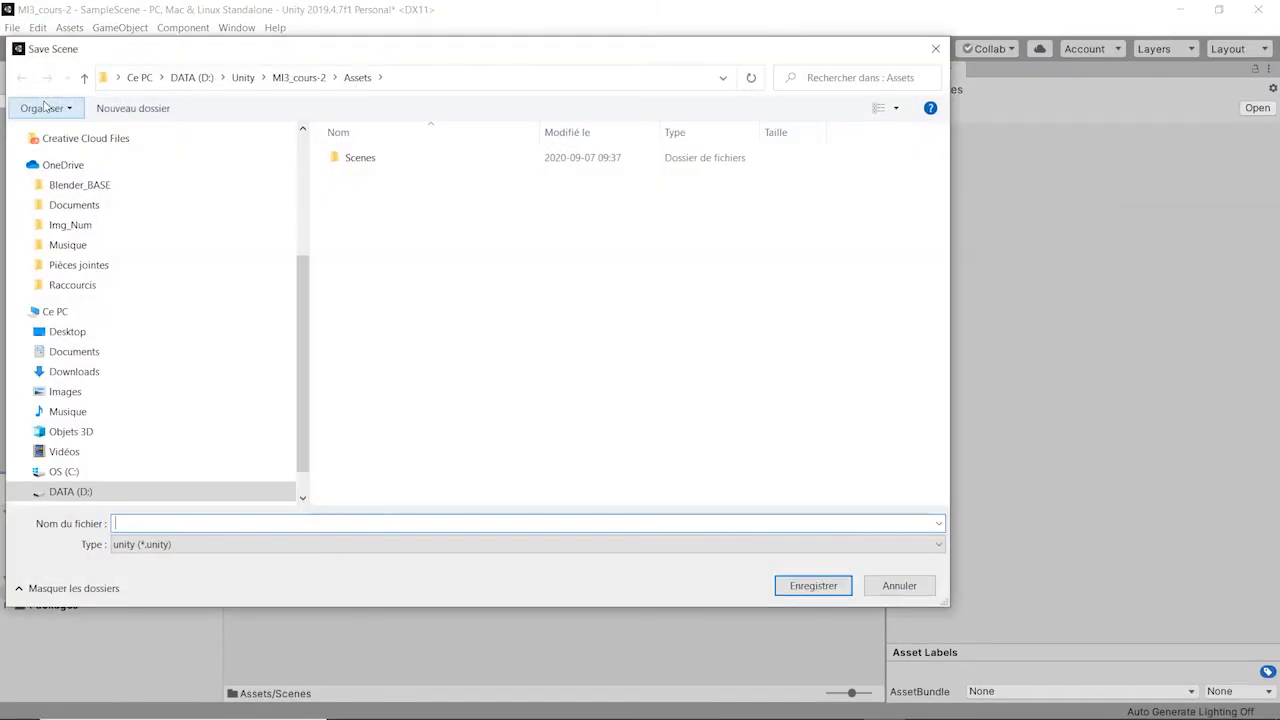
{"action": "double_click", "coordinate": [360, 164]}
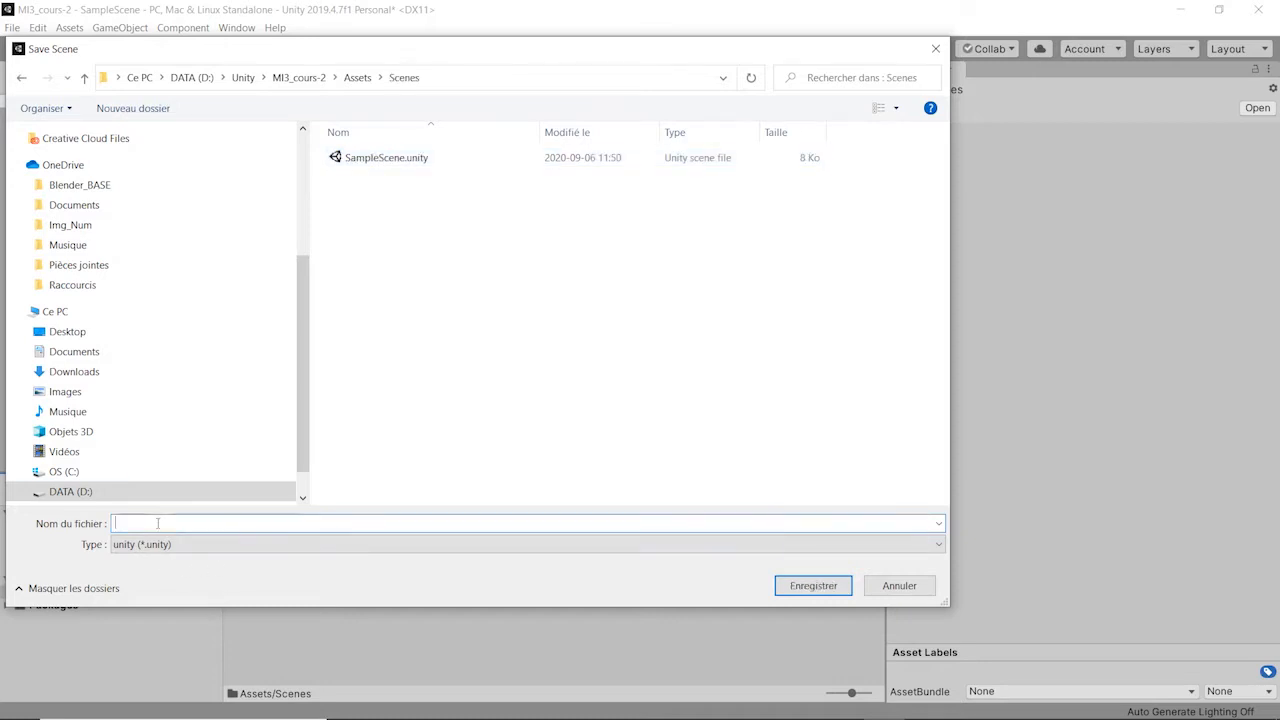
{"action": "type", "text": "Demo_1"}
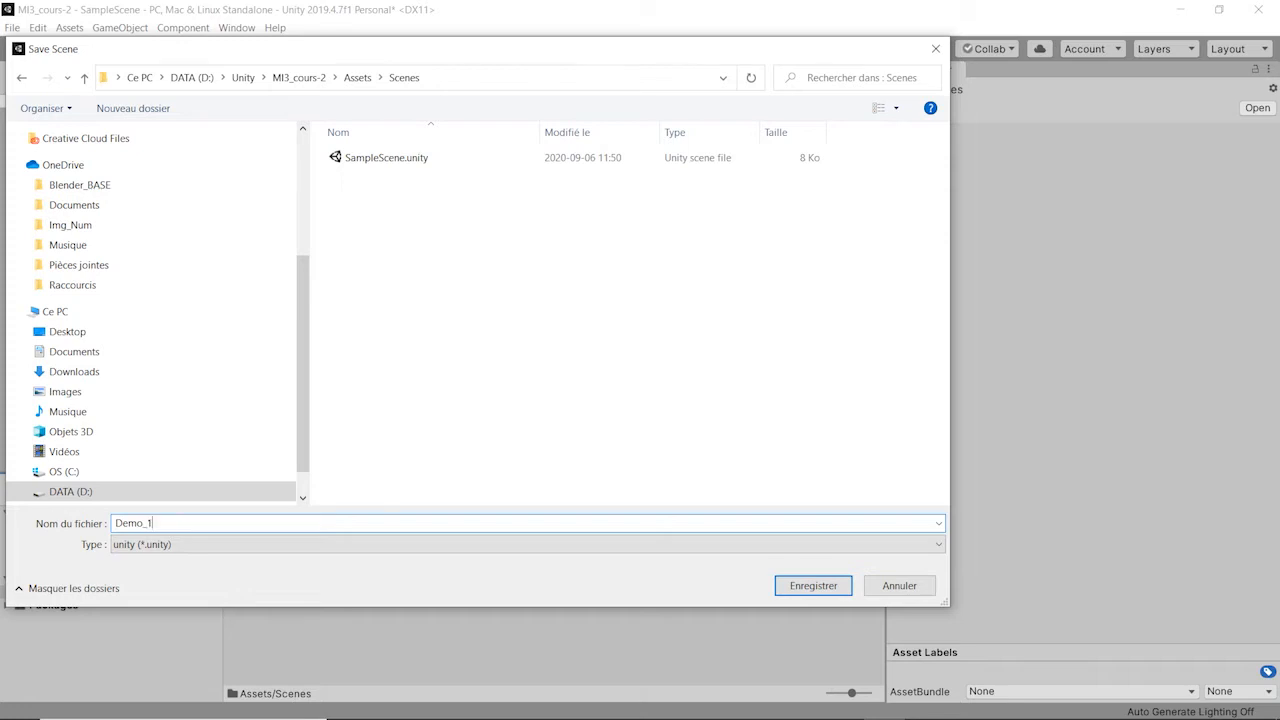
{"action": "left_click", "coordinate": [812, 586]}
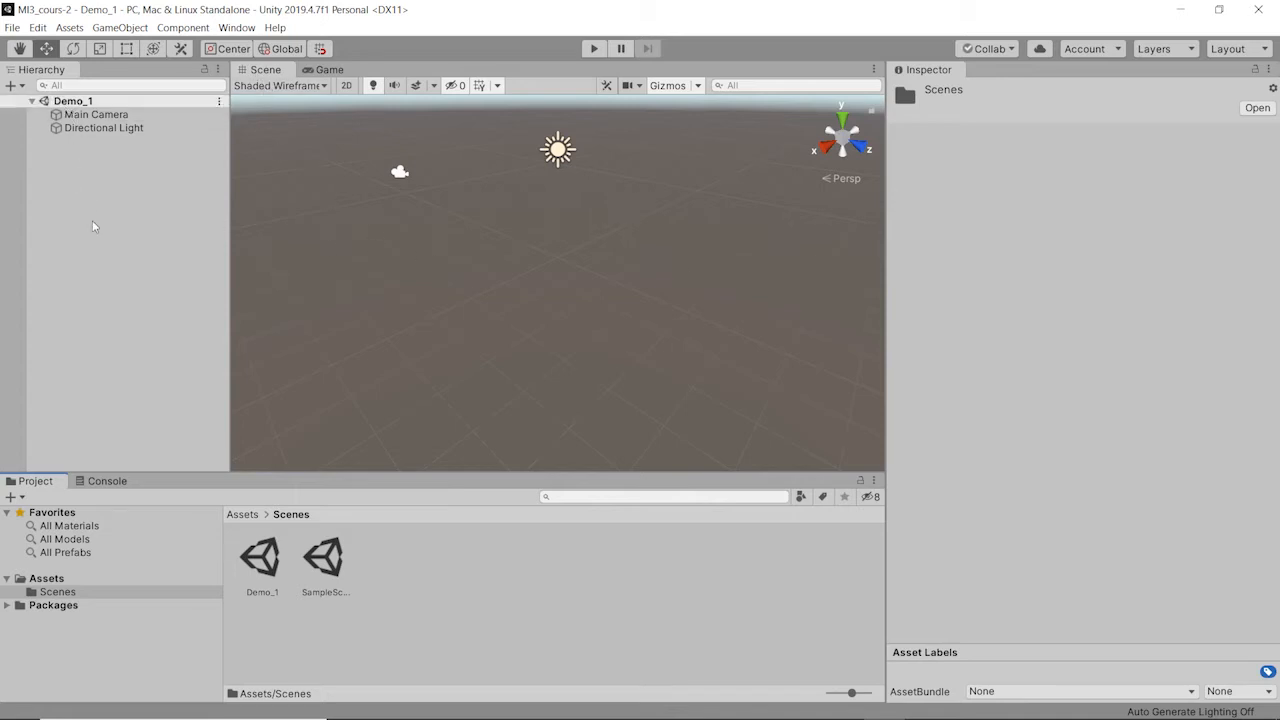
Add a 3D cube to the Demo_1 scene
{"action": "right_click", "coordinate": [83, 194]}
{"action": "mouse_move", "coordinate": [142, 345]}
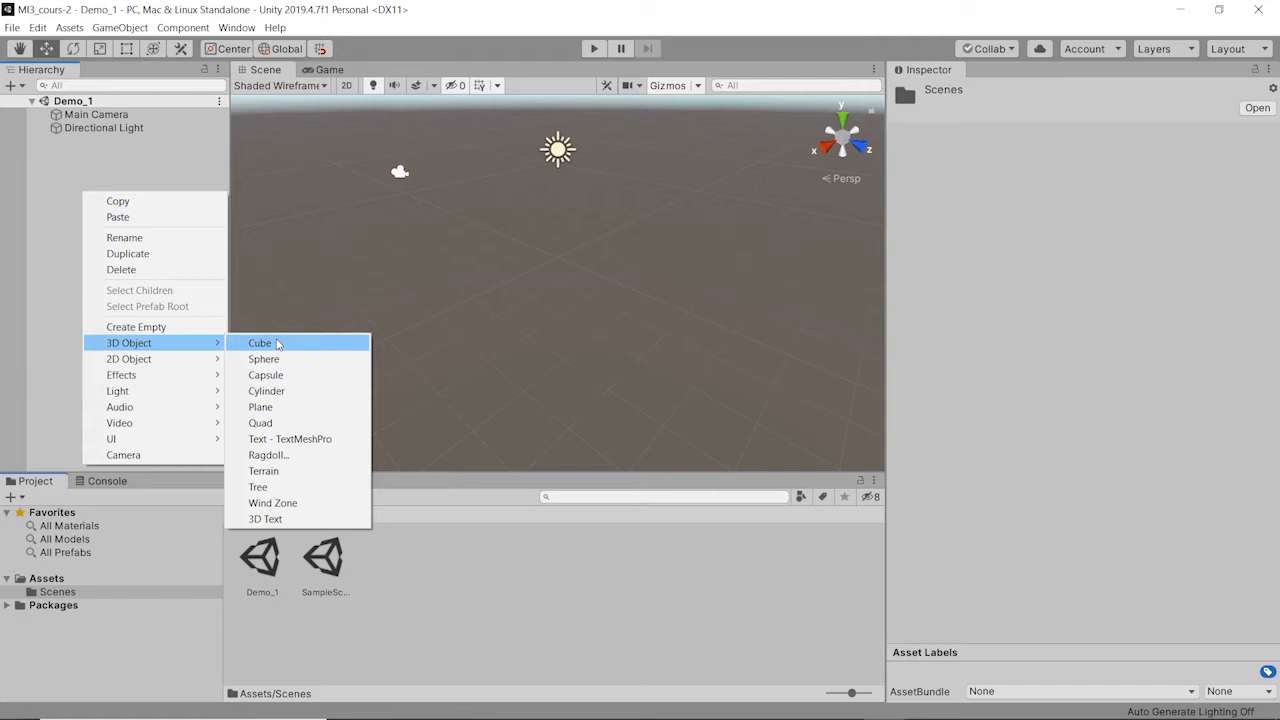
{"action": "left_click", "coordinate": [278, 344]}
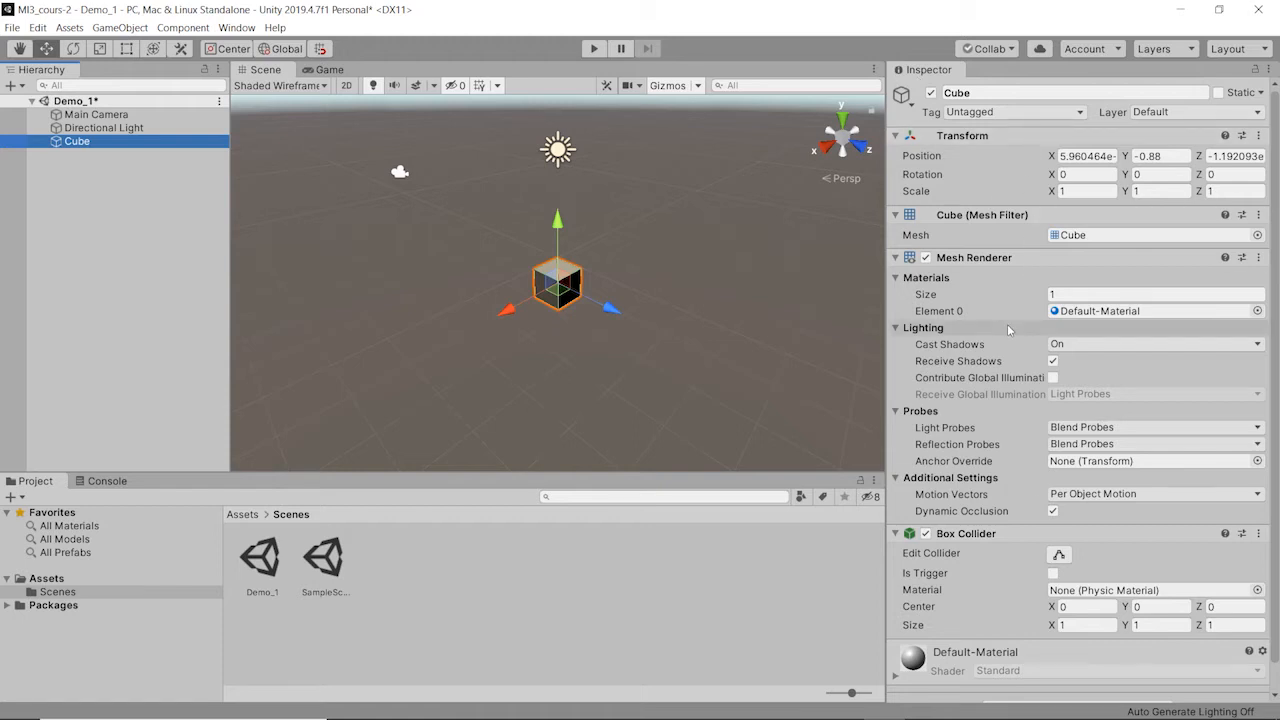
Examine the settings of the Main Camera, the Directional Light and the cube, and view the cube from several angles
{"action": "left_click", "coordinate": [399, 173]}
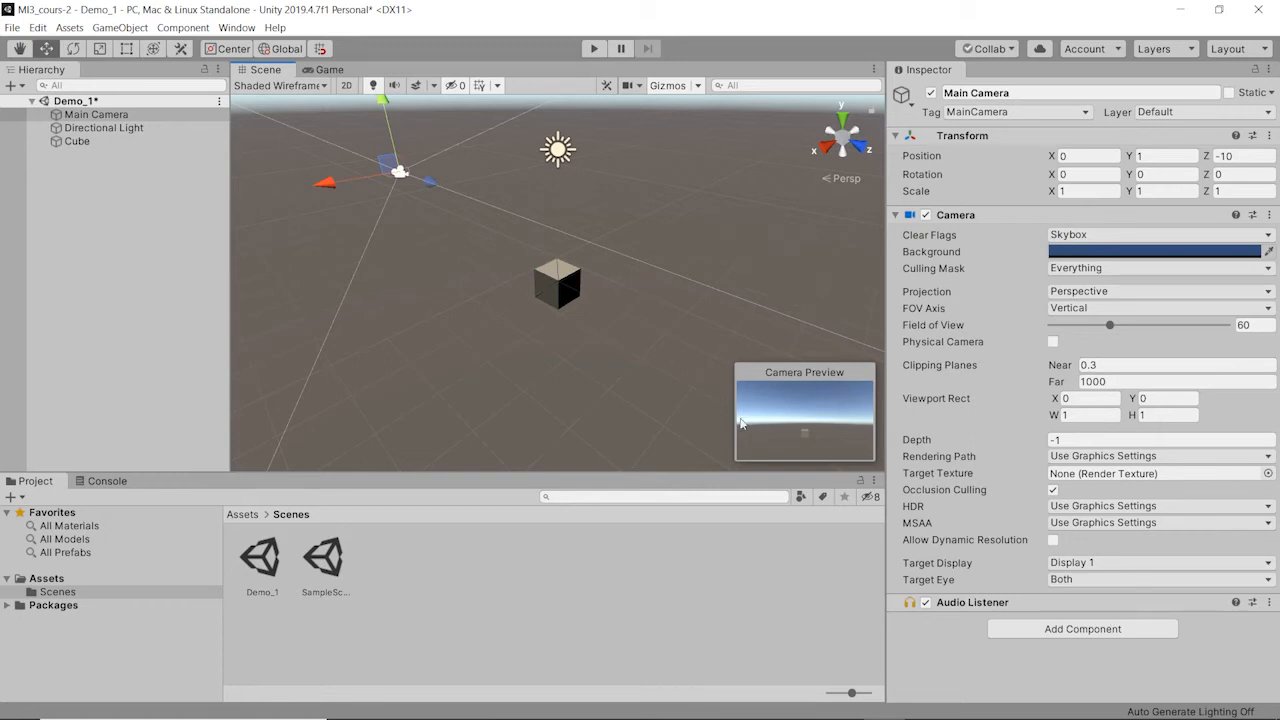
{"action": "left_click", "coordinate": [559, 151]}
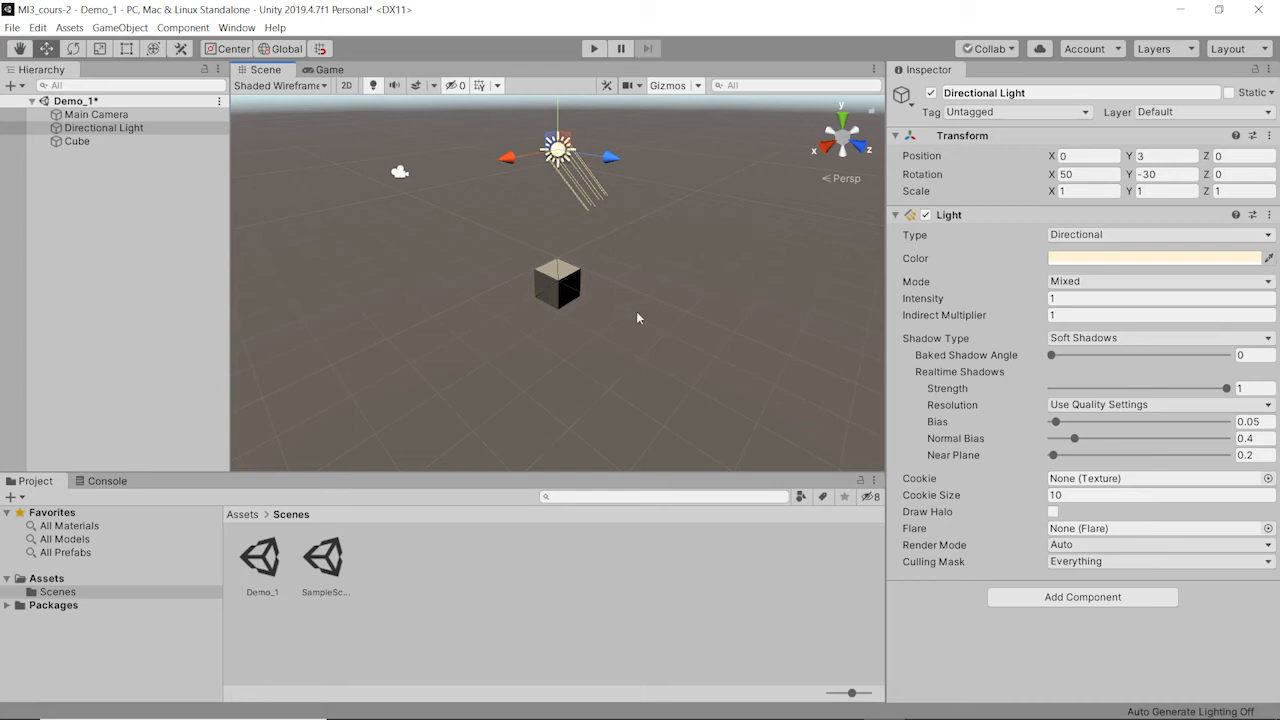
{"action": "left_click", "coordinate": [569, 290]}
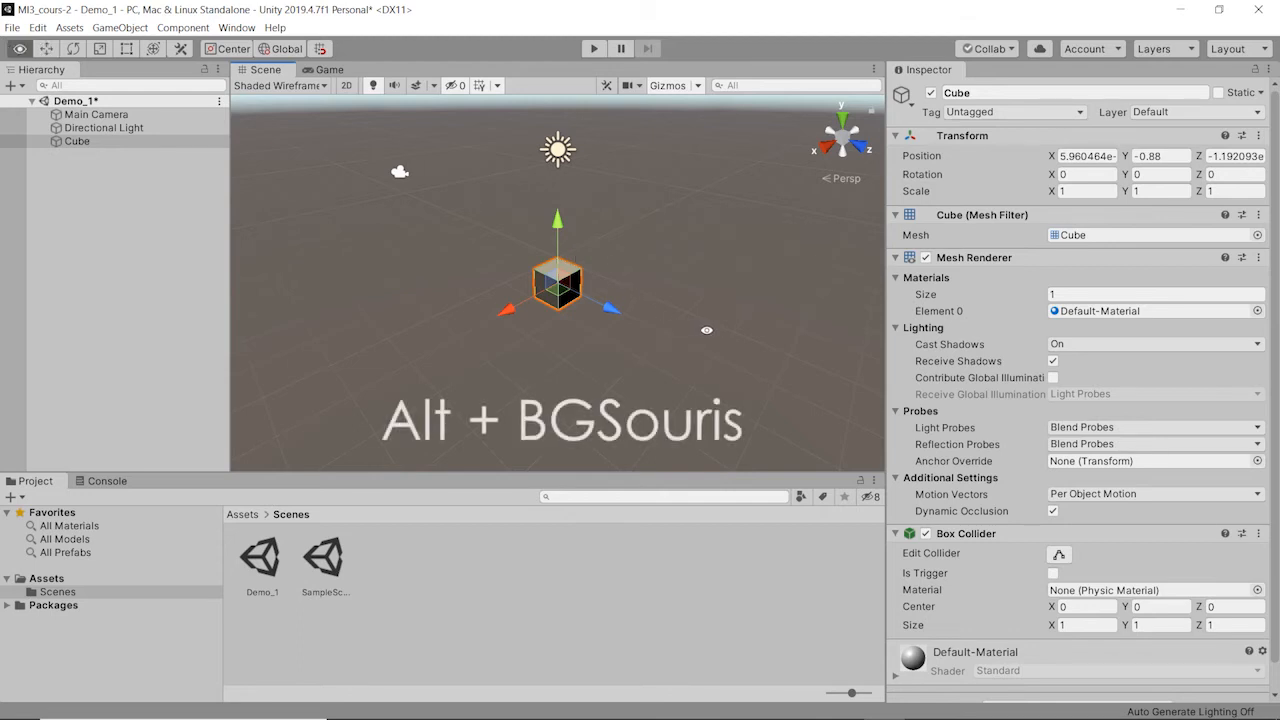
{"action": "left_click_drag", "start_coordinate": [683, 329], "coordinate": [617, 295], "text": "alt"}
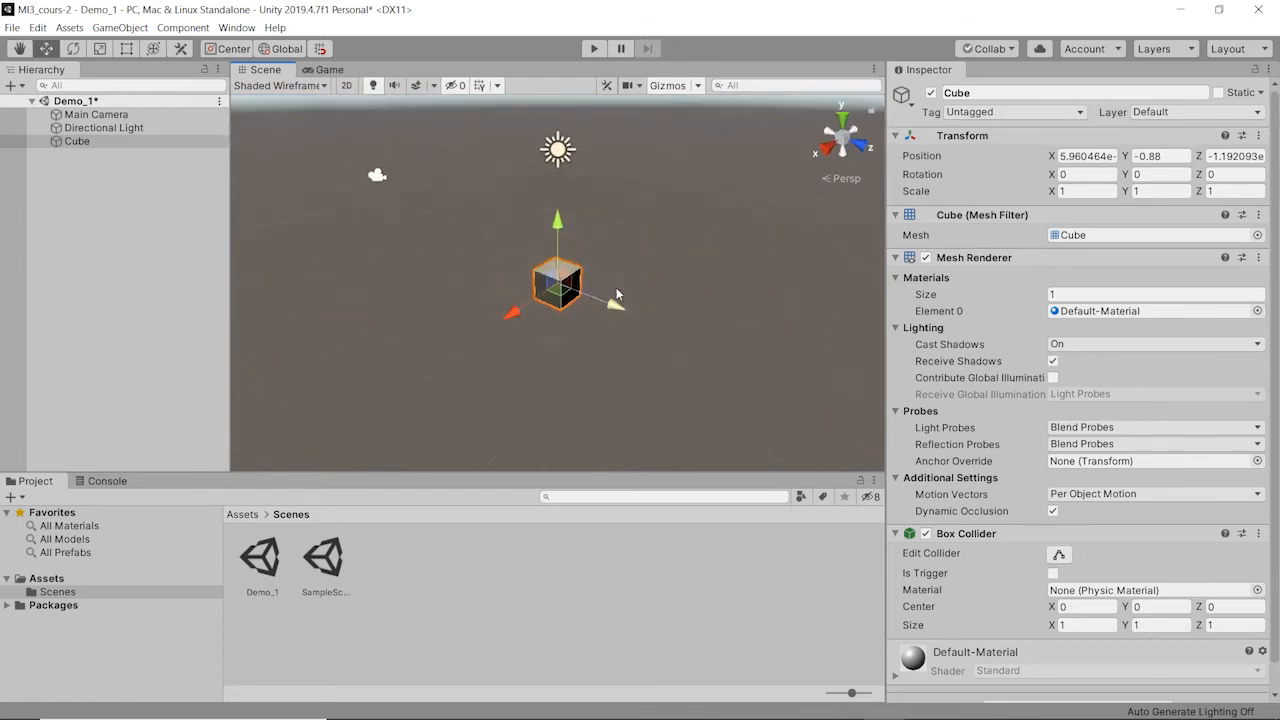
{"action": "left_click_drag", "start_coordinate": [483, 397], "coordinate": [711, 389], "text": "alt"}
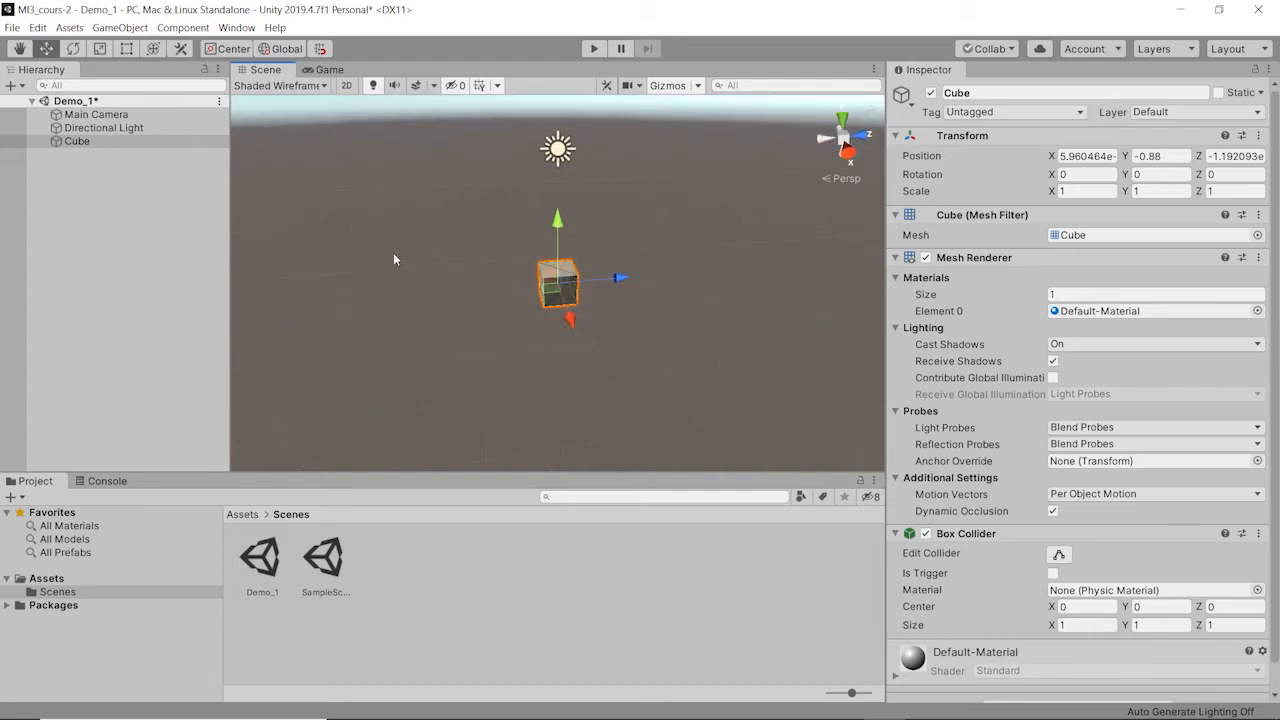
{"action": "left_click_drag", "start_coordinate": [613, 329], "coordinate": [570, 300], "text": "alt"}
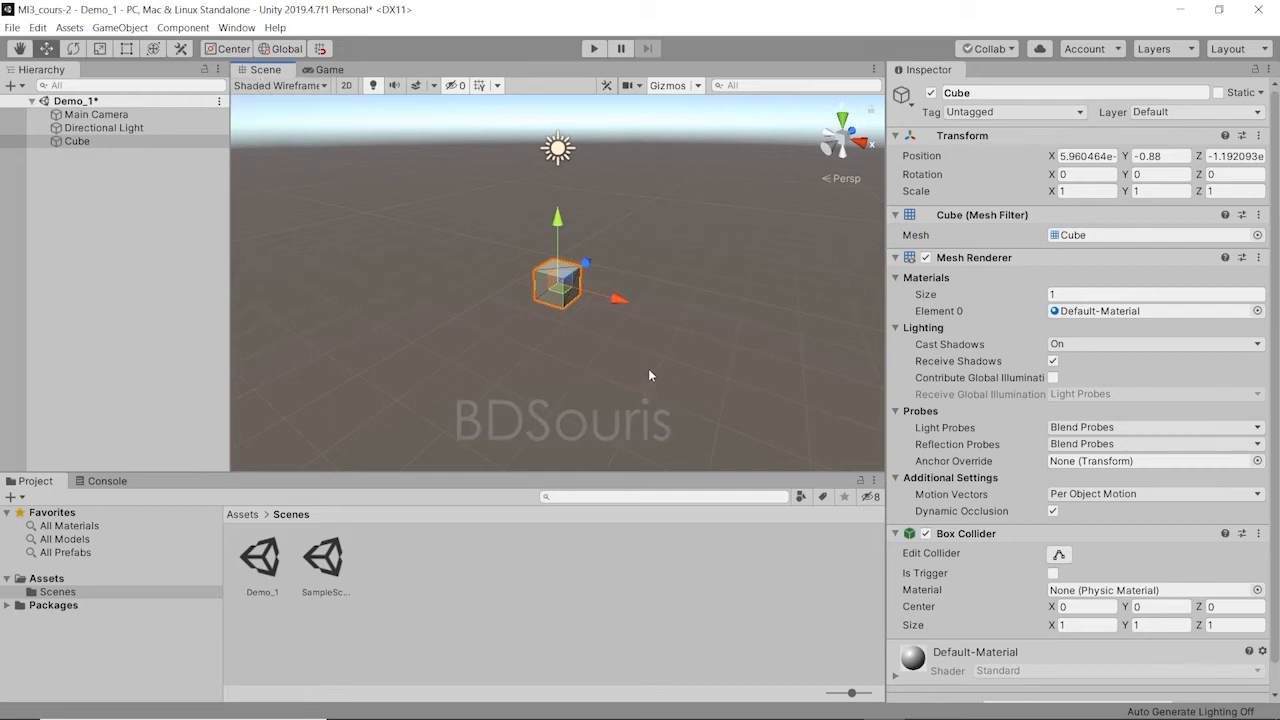
{"action": "left_click_drag", "start_coordinate": [648, 375], "coordinate": [788, 383], "text": "alt"}
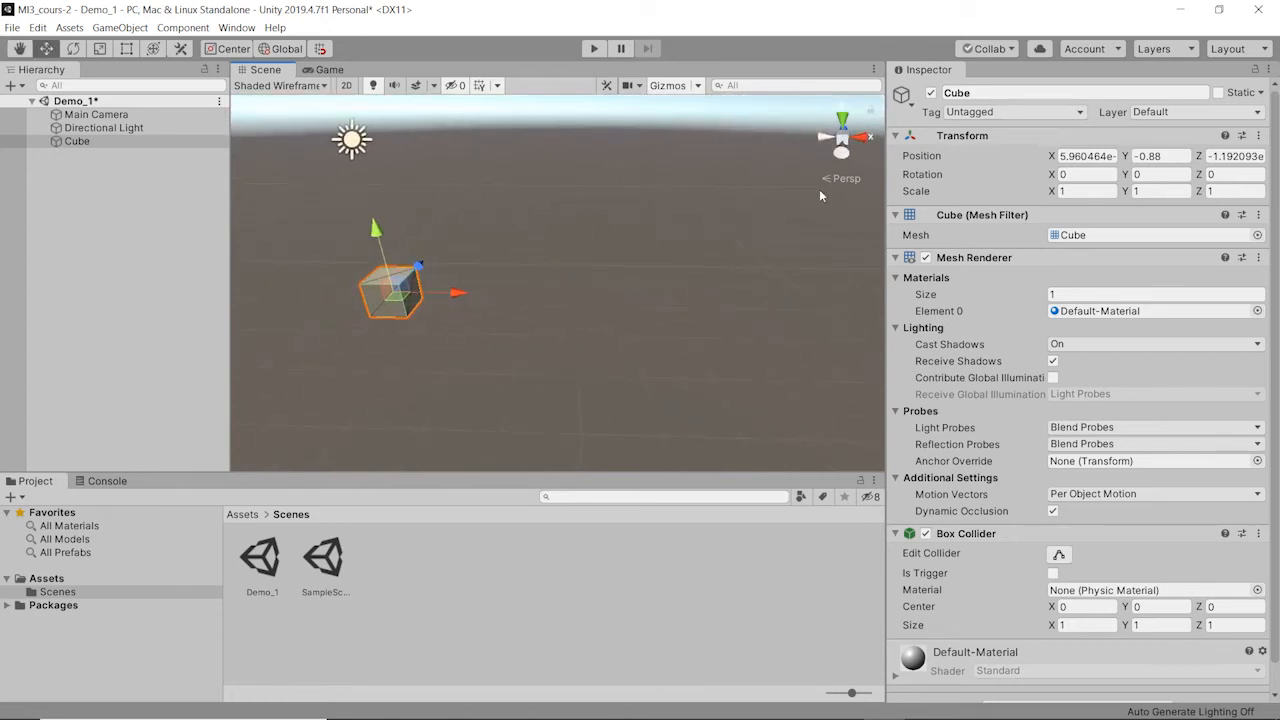
{"action": "right_click", "coordinate": [102, 197]}
{"action": "mouse_move", "coordinate": [146, 355]}
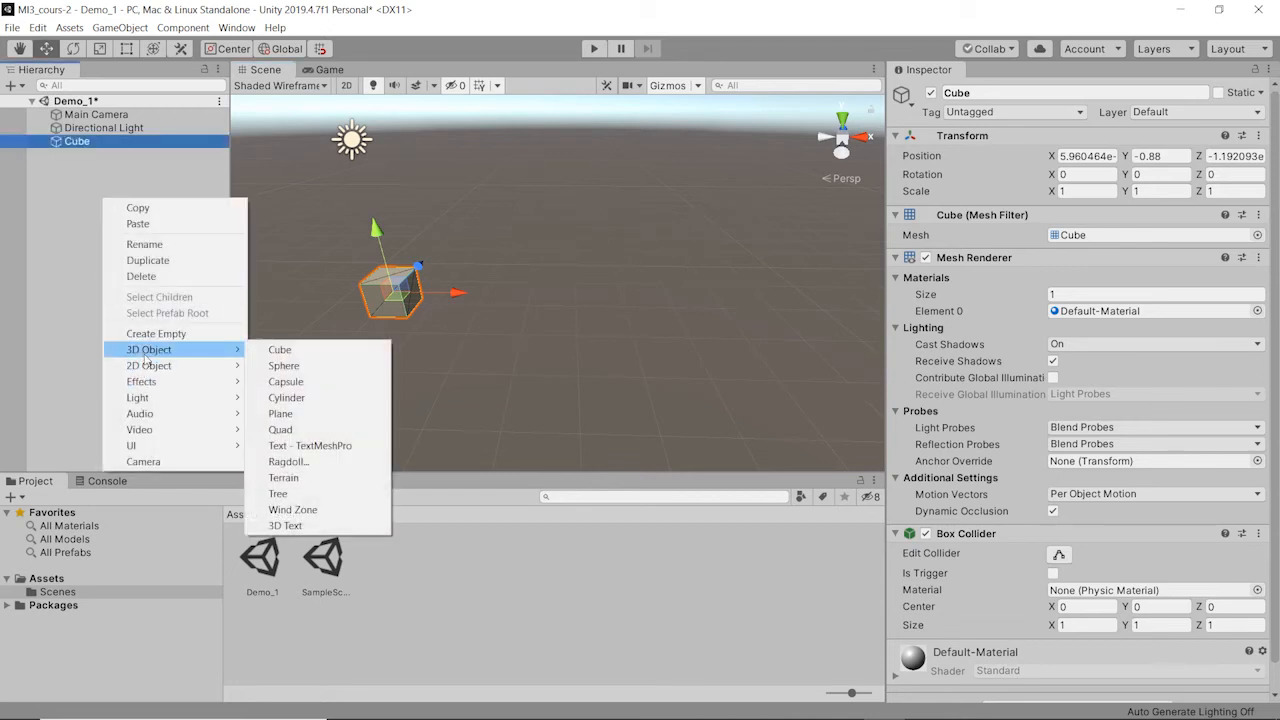
{"action": "left_click", "coordinate": [290, 369]}
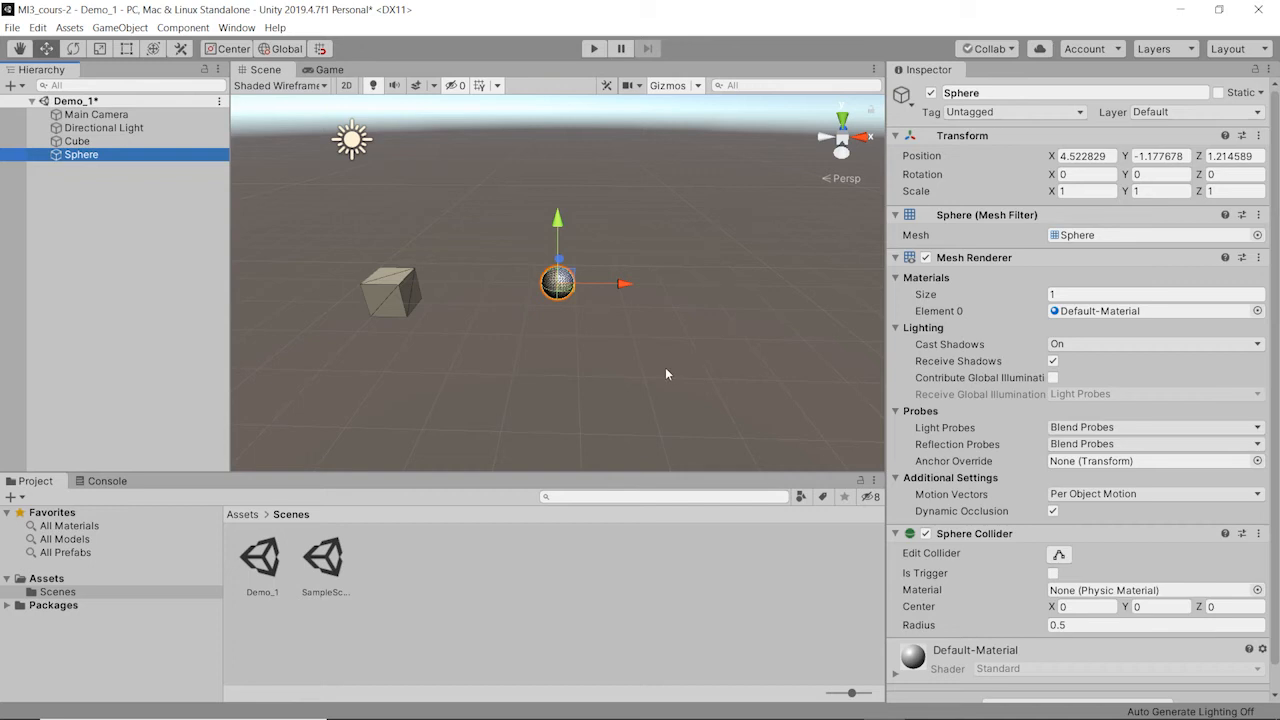
{"action": "key", "text": "Delete"}
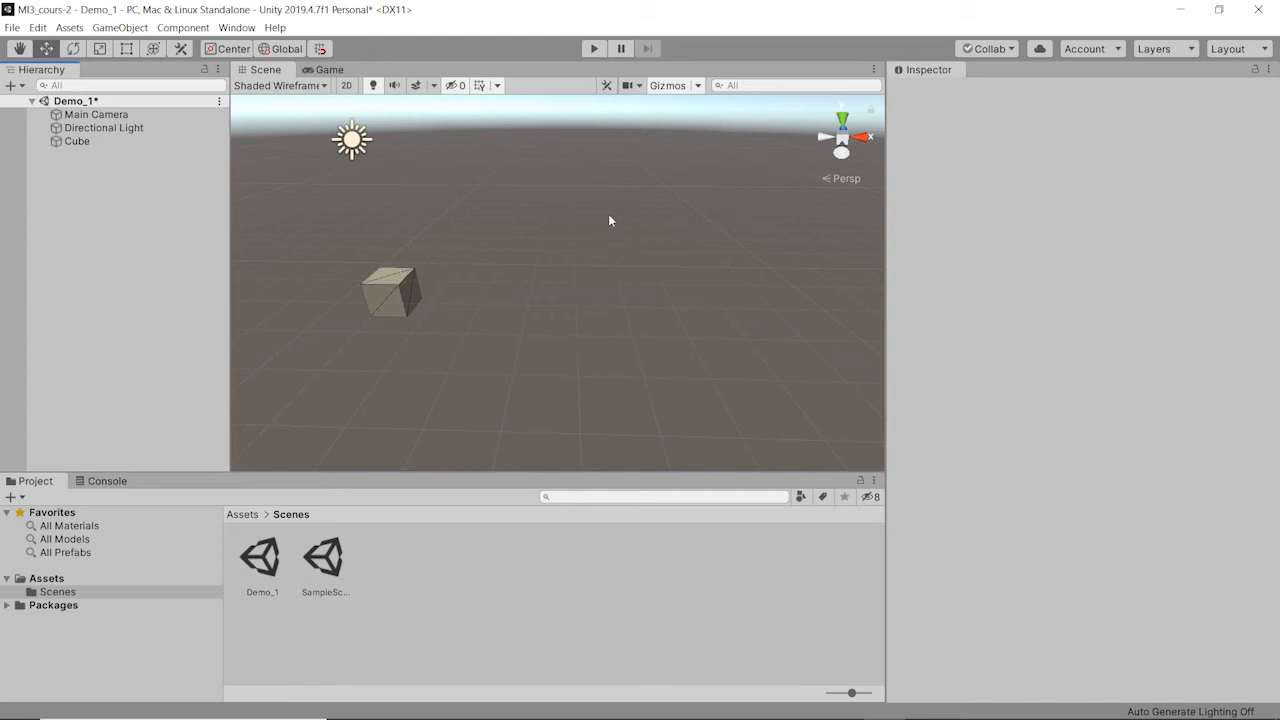
Frame the cube in the scene view and raise it along the vertical axis to about Y 0.41
{"action": "left_click", "coordinate": [400, 285]}
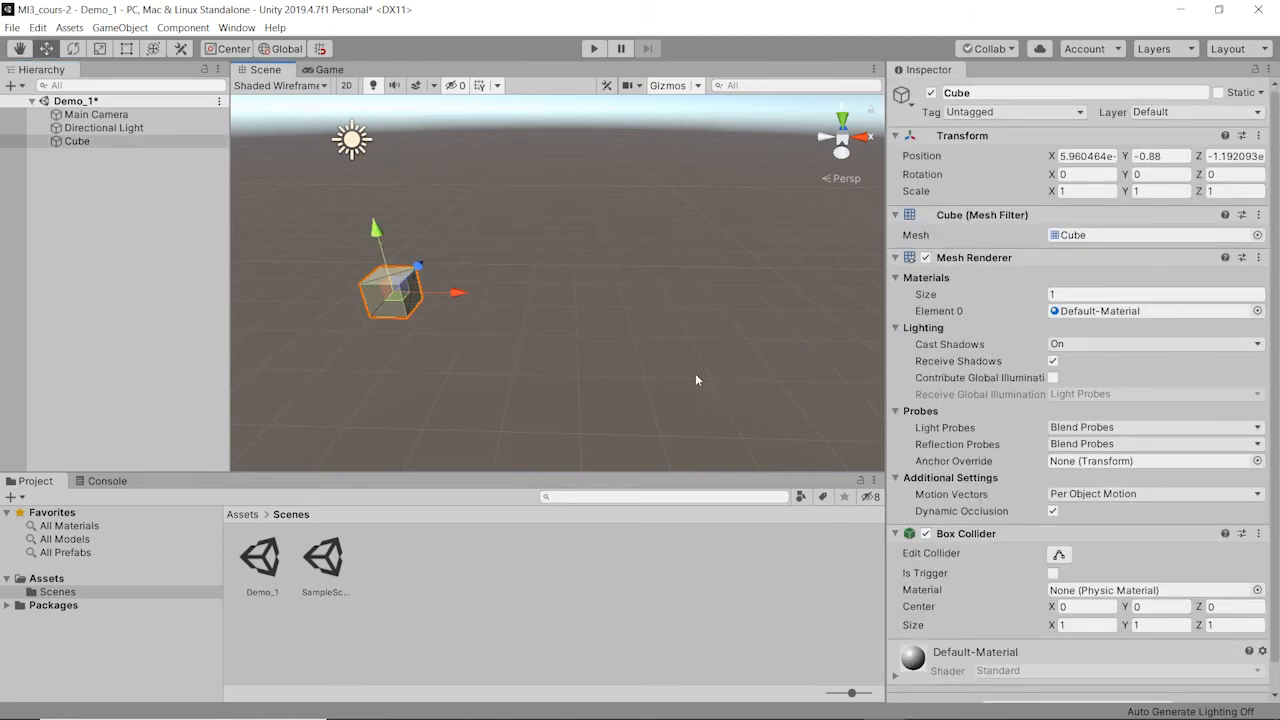
{"action": "key", "text": "f"}
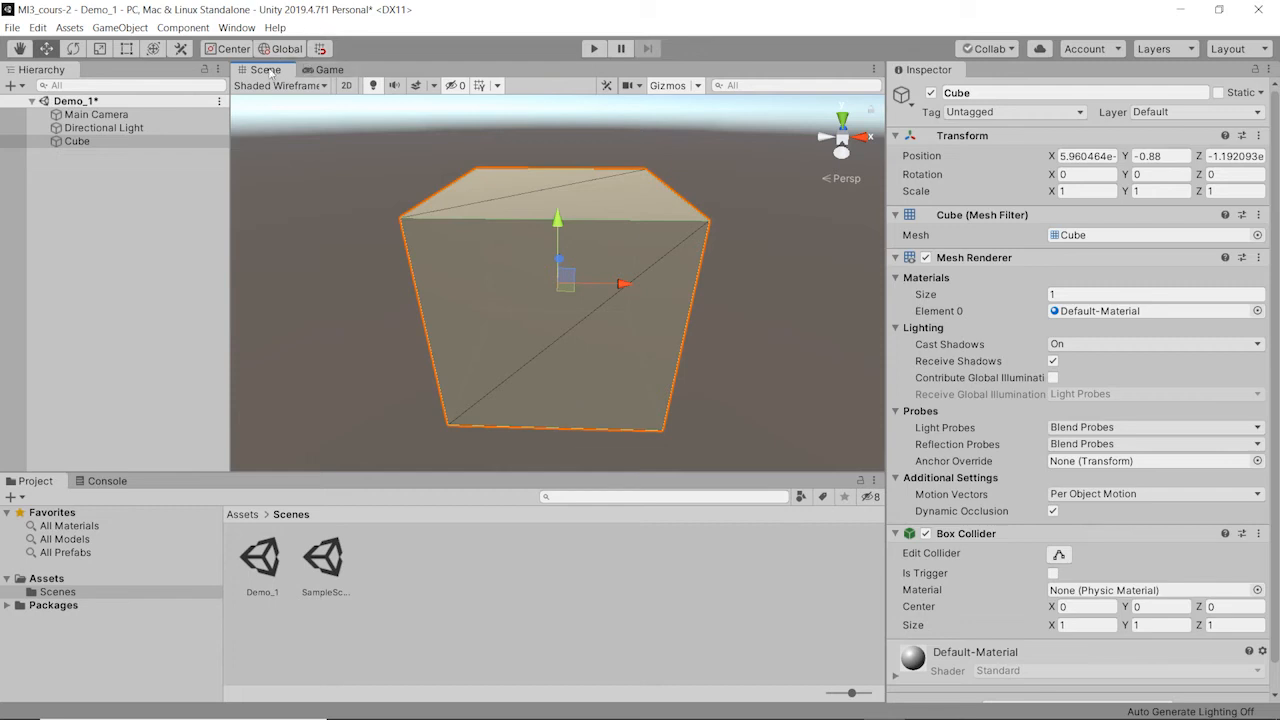
{"action": "scroll", "coordinate": [540, 274], "scroll_direction": "down", "scroll_amount": 5}
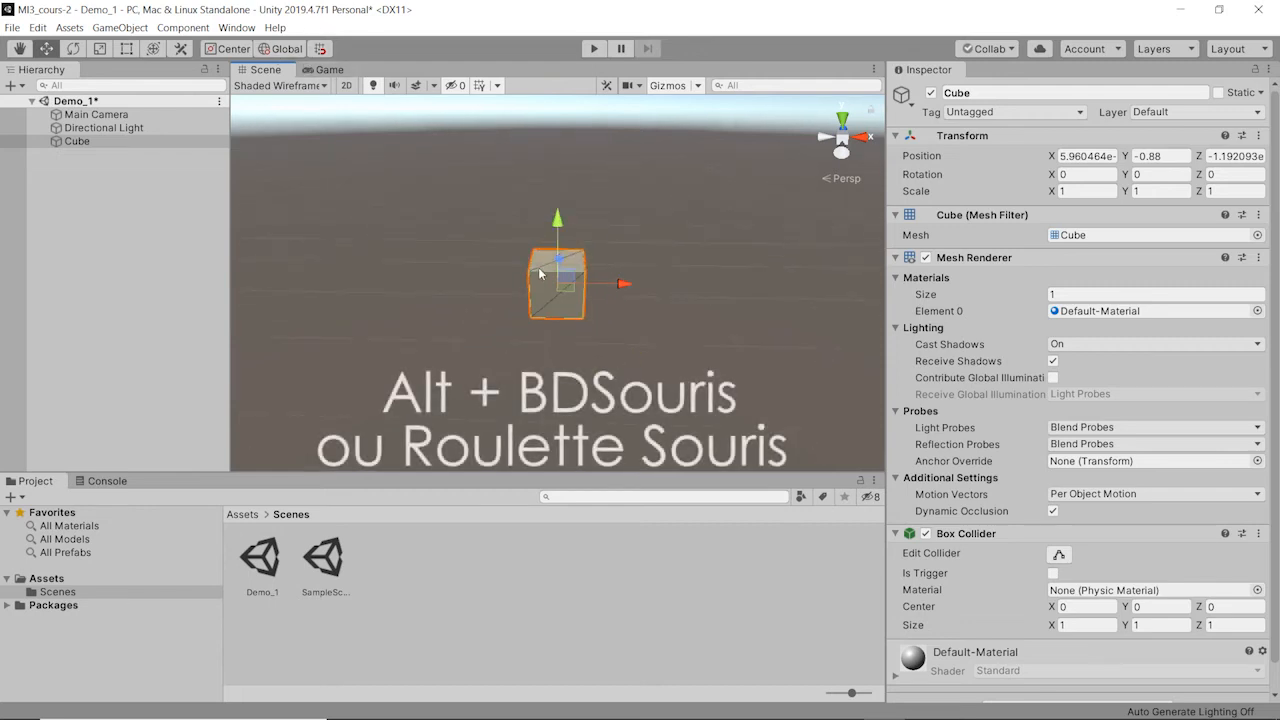
{"action": "scroll", "coordinate": [540, 274], "scroll_direction": "up", "scroll_amount": 6}
{"action": "scroll", "coordinate": [540, 274], "scroll_direction": "down", "scroll_amount": 4}
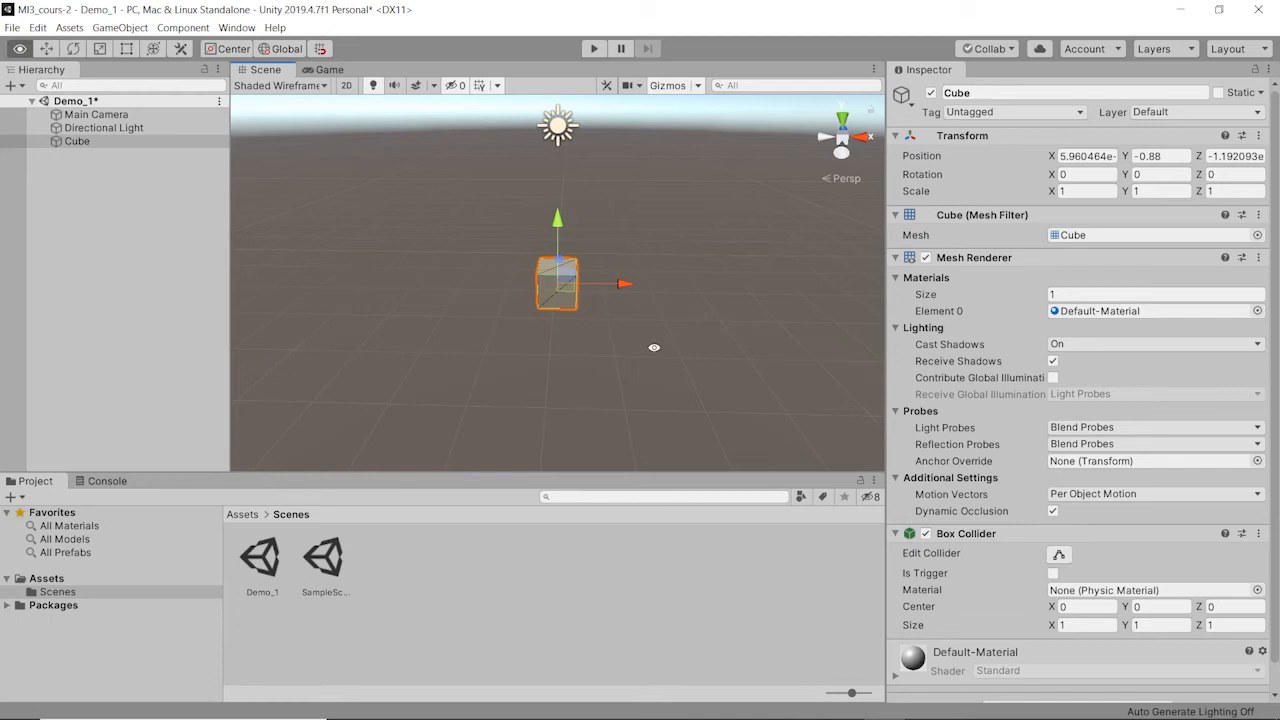
{"action": "left_click_drag", "start_coordinate": [654, 347], "coordinate": [559, 331], "text": "alt"}
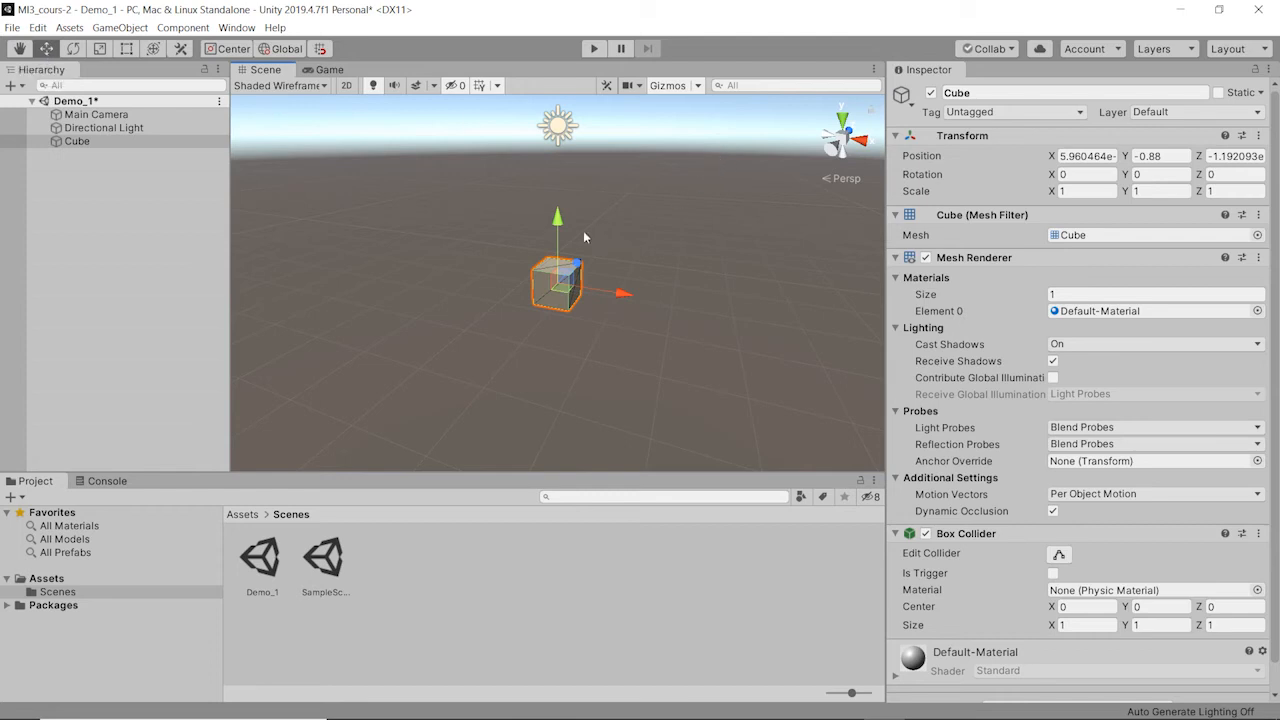
{"action": "left_click_drag", "start_coordinate": [558, 225], "coordinate": [562, 188]}
Add a 3D sphere and raise it along the vertical axis to about Y 1.2, on top of the cube
{"action": "right_click", "coordinate": [88, 199]}
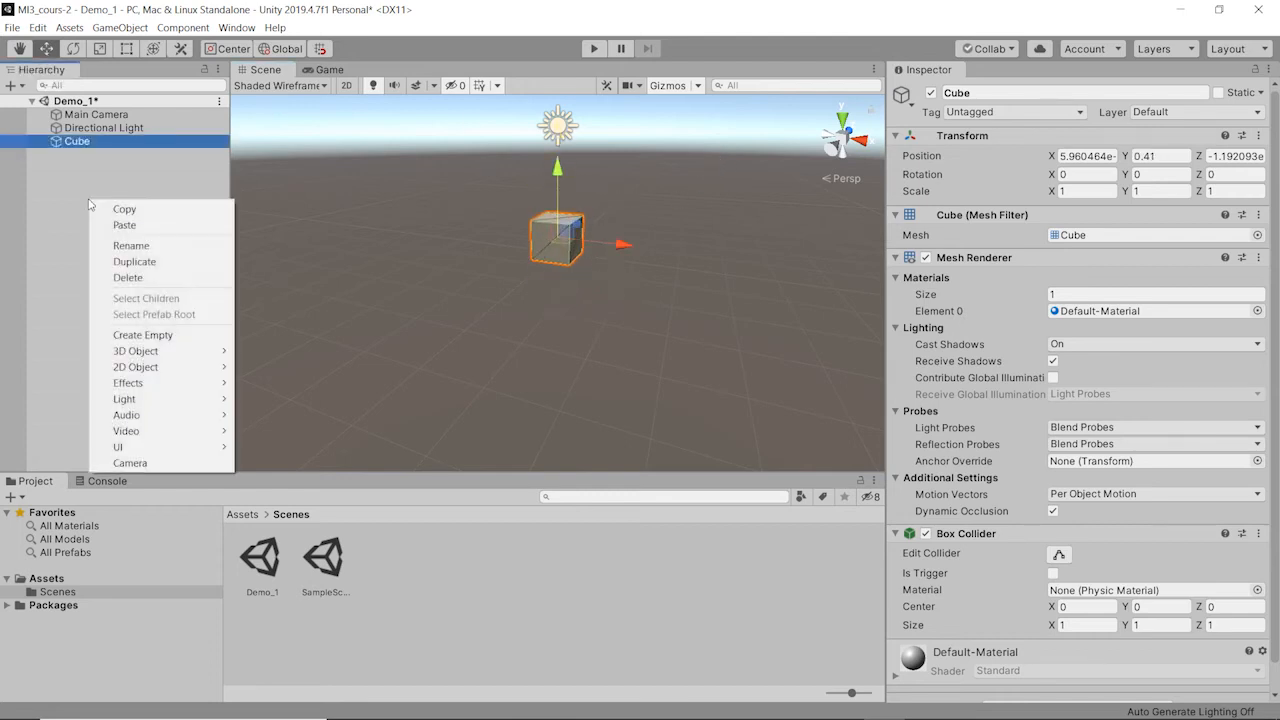
{"action": "mouse_move", "coordinate": [136, 352]}
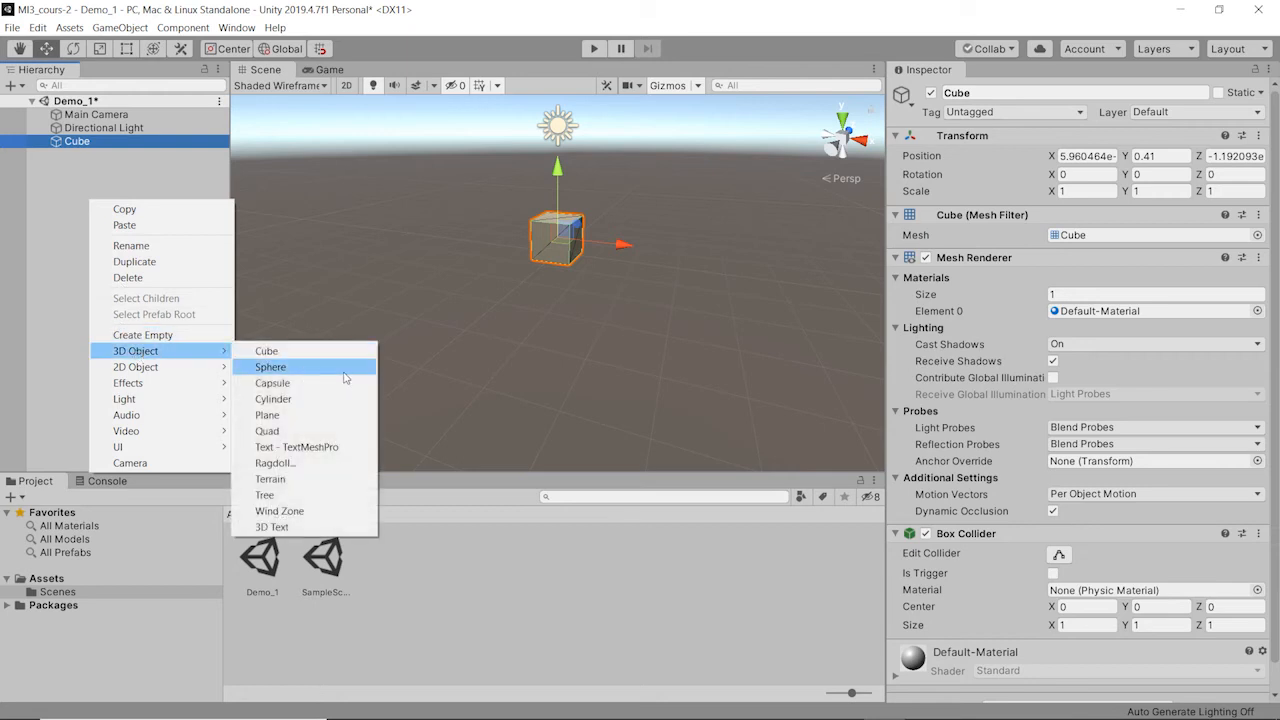
{"action": "left_click", "coordinate": [345, 370]}
{"action": "left_click_drag", "start_coordinate": [558, 228], "coordinate": [557, 161]}
Check the sphere's placement on the cube from different angles and add a 3D cylinder to the scene
{"action": "left_click_drag", "start_coordinate": [701, 325], "coordinate": [344, 352], "text": "alt"}
{"action": "scroll", "coordinate": [547, 296], "scroll_direction": "up", "scroll_amount": 5}
{"action": "scroll", "coordinate": [547, 296], "scroll_direction": "down", "scroll_amount": 2}
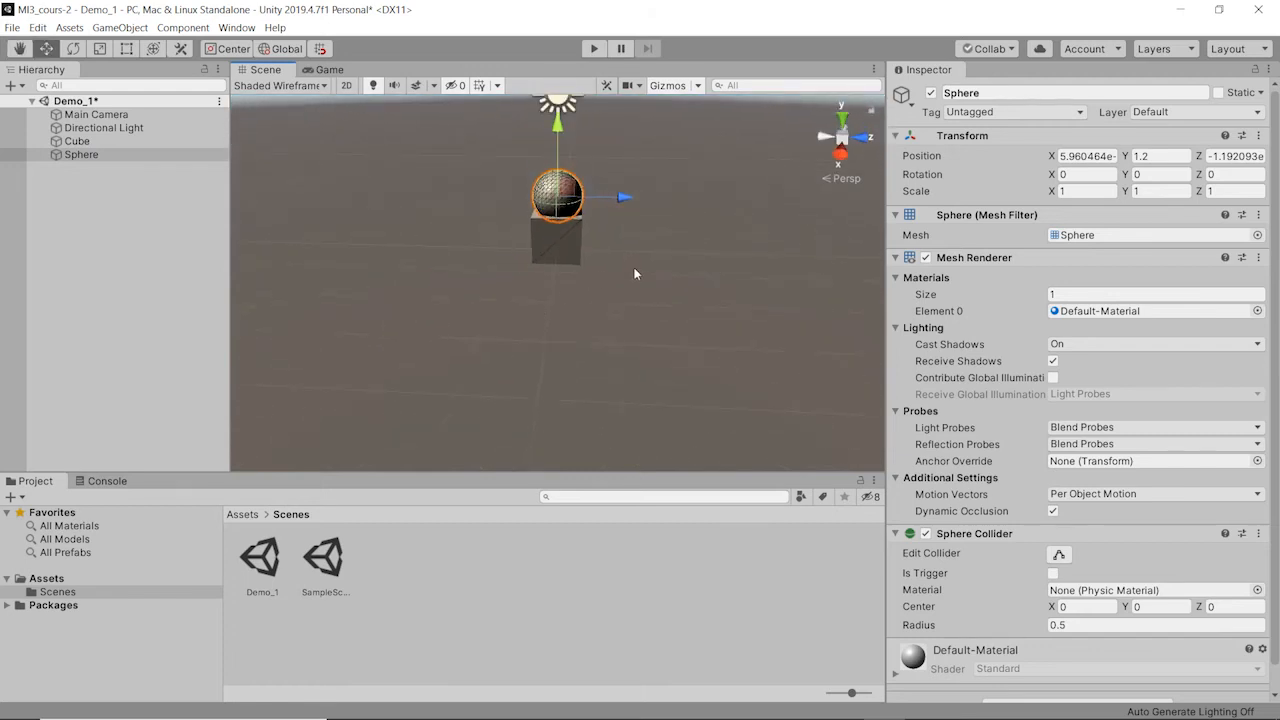
{"action": "mouse_move", "coordinate": [629, 272]}
{"action": "middle_mouse_down"}
{"action": "mouse_move", "coordinate": [626, 303]}
{"action": "mouse_move", "coordinate": [631, 277]}
{"action": "middle_mouse_up"}
{"action": "left_click_drag", "start_coordinate": [664, 360], "coordinate": [377, 333], "text": "alt"}
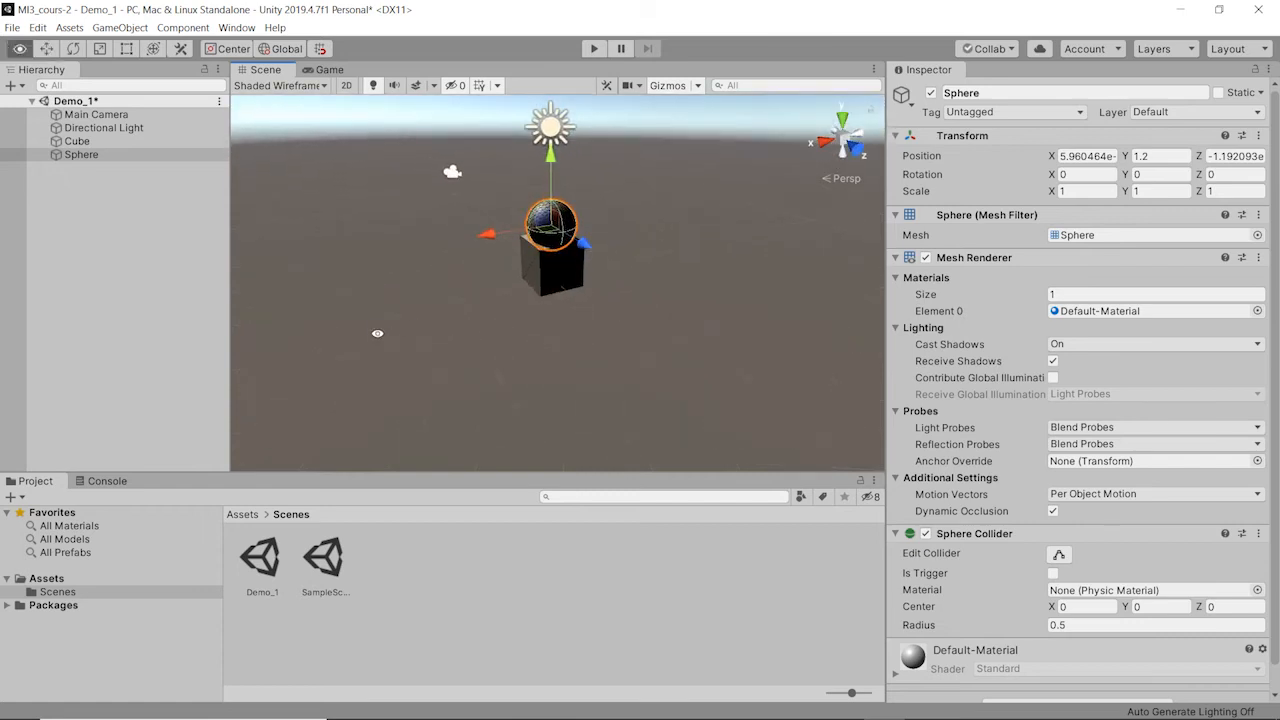
{"action": "right_click", "coordinate": [85, 199]}
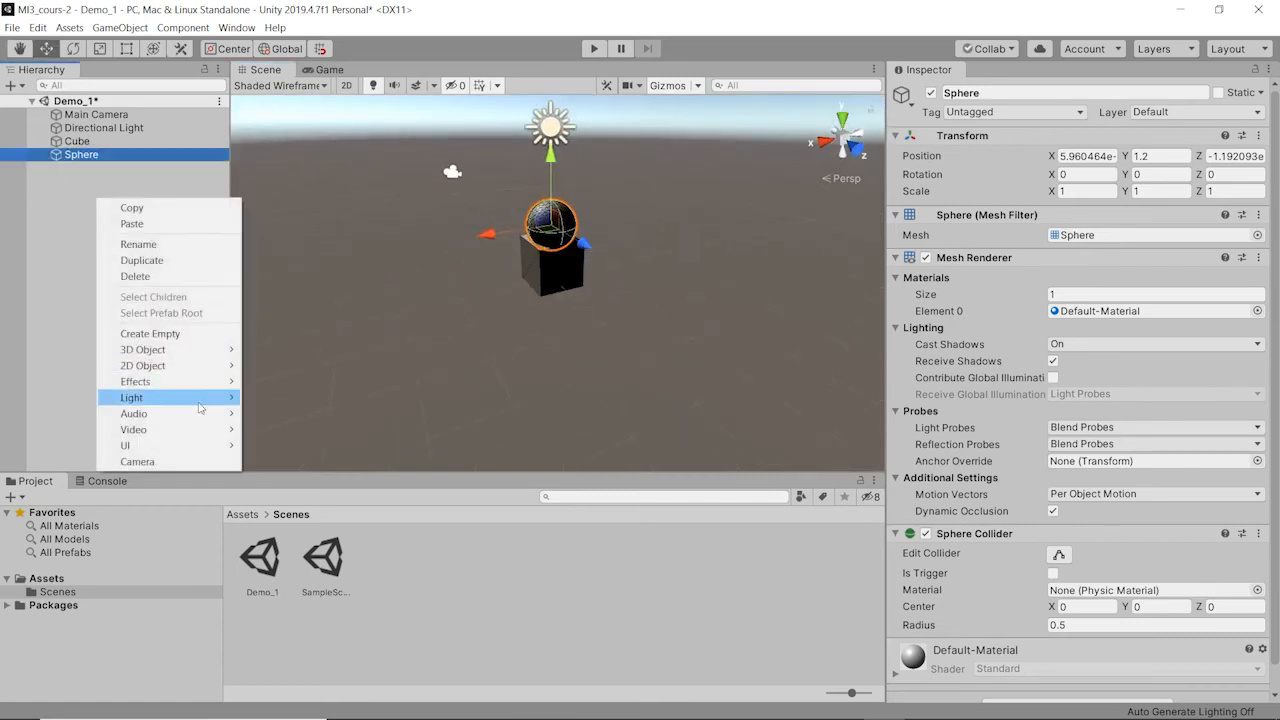
{"action": "mouse_move", "coordinate": [191, 350]}
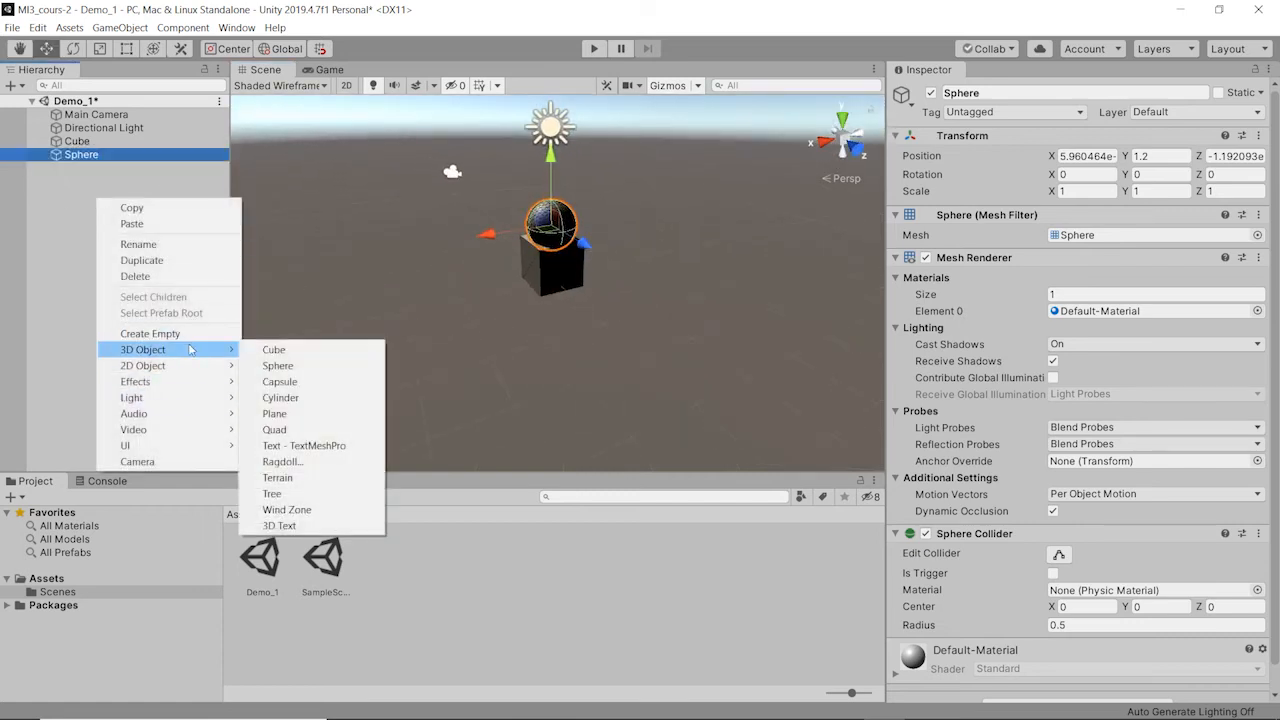
{"action": "left_click", "coordinate": [336, 397]}
Set the cylinder's X and Z position to 0 and frame it in the scene view
{"action": "left_click_drag", "start_coordinate": [393, 393], "coordinate": [483, 433], "text": "alt"}
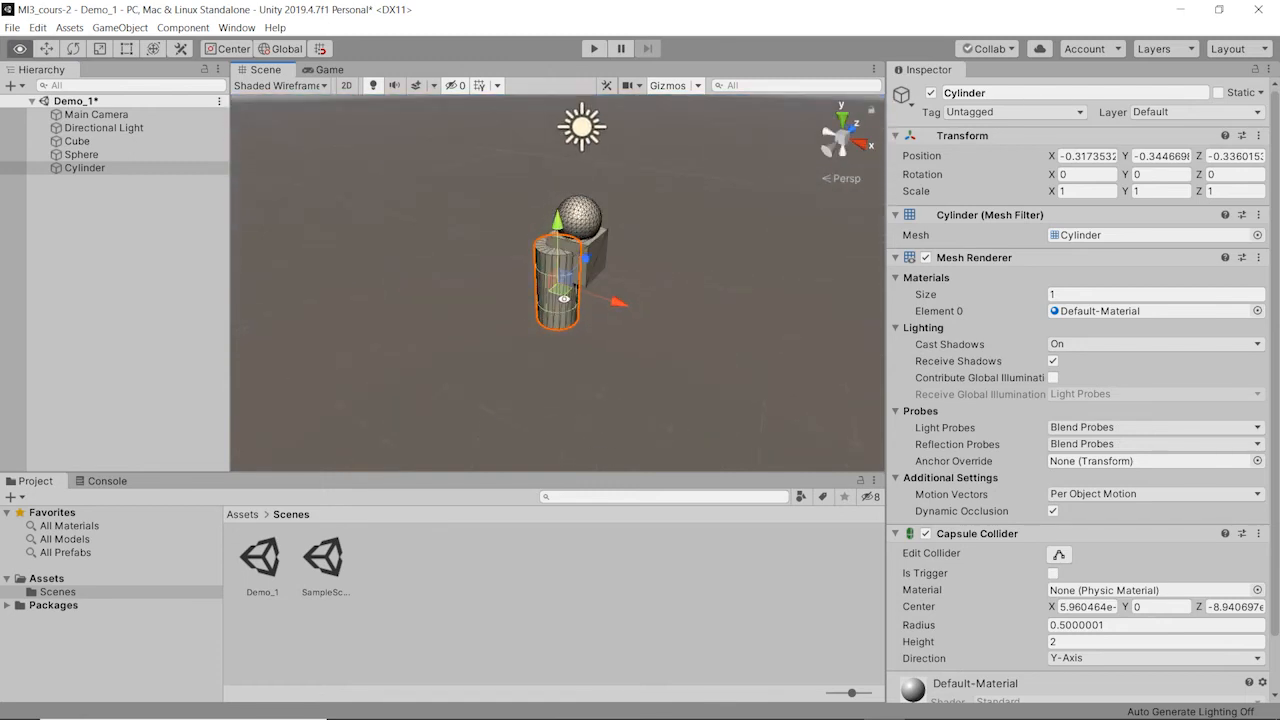
{"action": "left_click_drag", "start_coordinate": [488, 362], "coordinate": [631, 320], "text": "alt"}
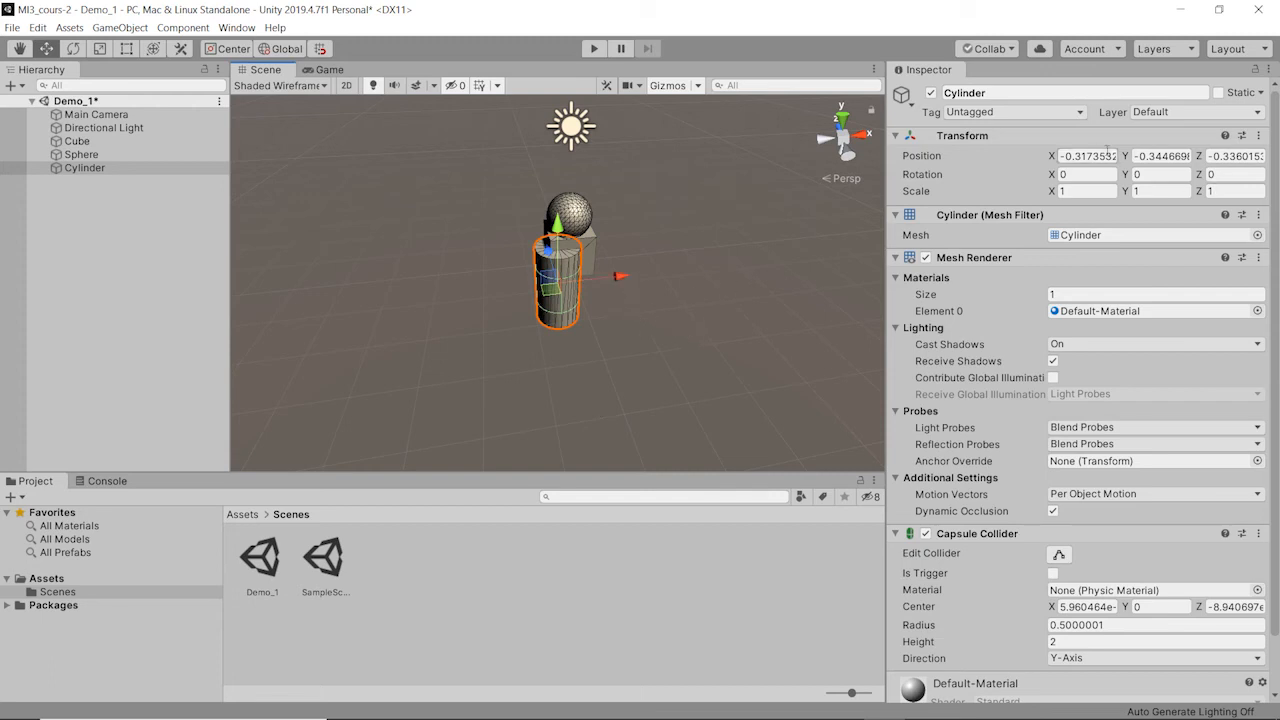
{"action": "type", "text": "0"}
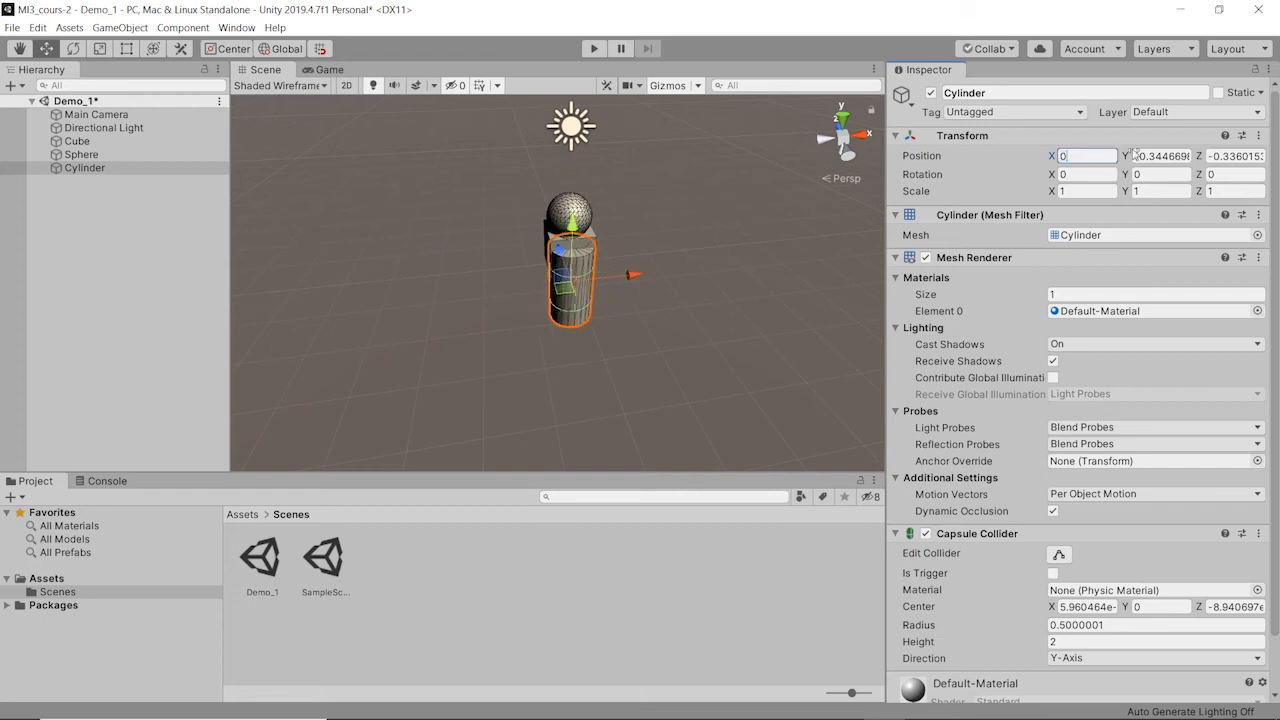
{"action": "type", "text": "0"}
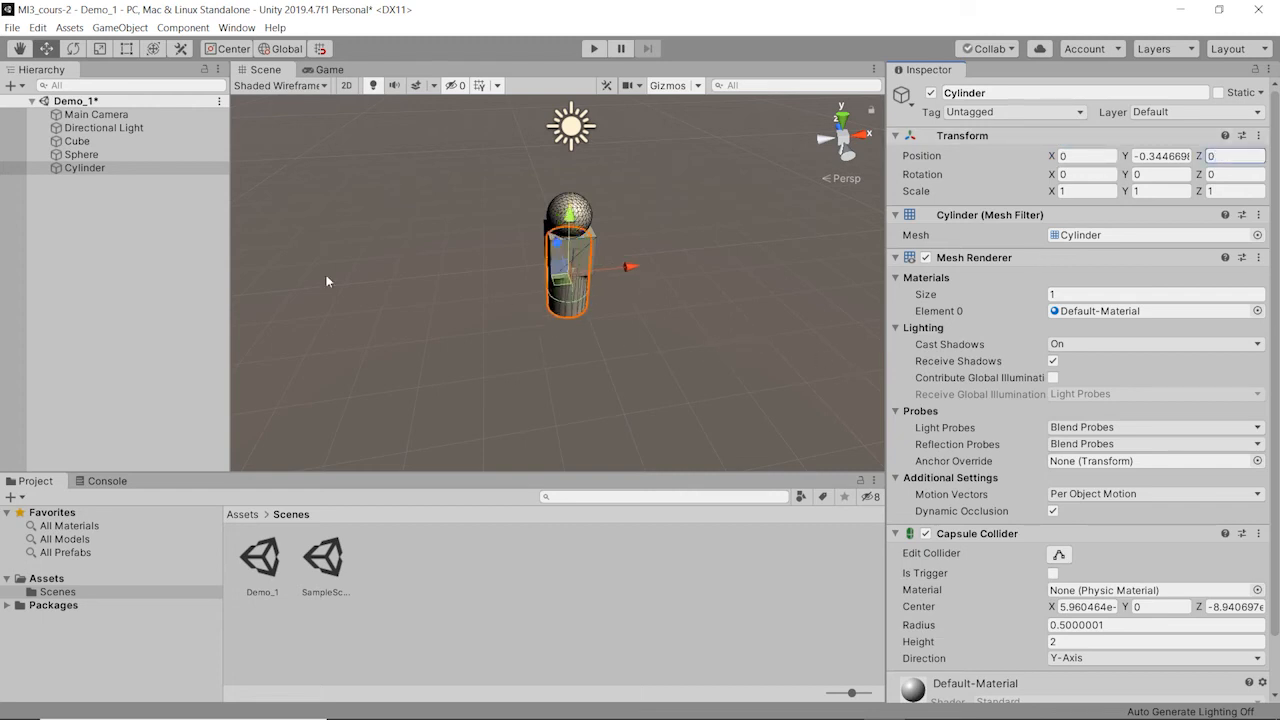
{"action": "double_click", "coordinate": [85, 168]}
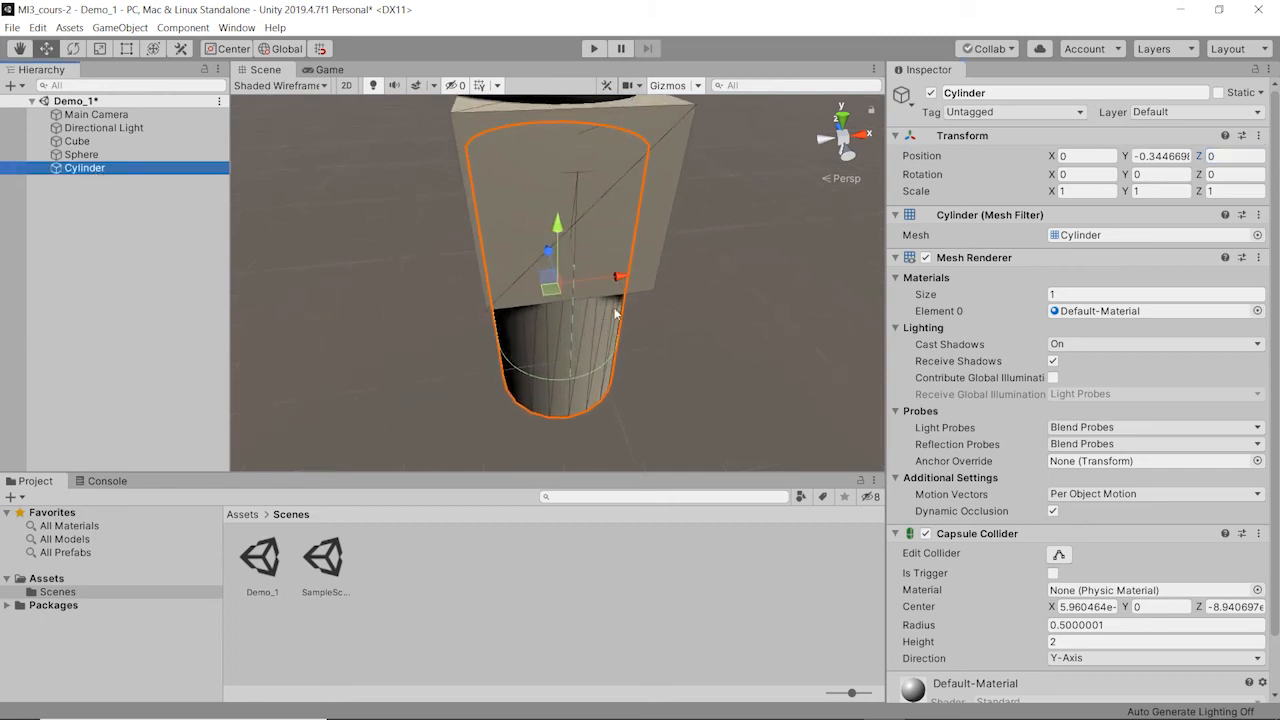
Add a 3D capsule and lower it along the vertical axis to about Y -2.12, beneath the cylinder
{"action": "scroll", "coordinate": [578, 272], "scroll_direction": "down", "scroll_amount": 5}
{"action": "scroll", "coordinate": [578, 272], "scroll_direction": "down", "scroll_amount": 2}
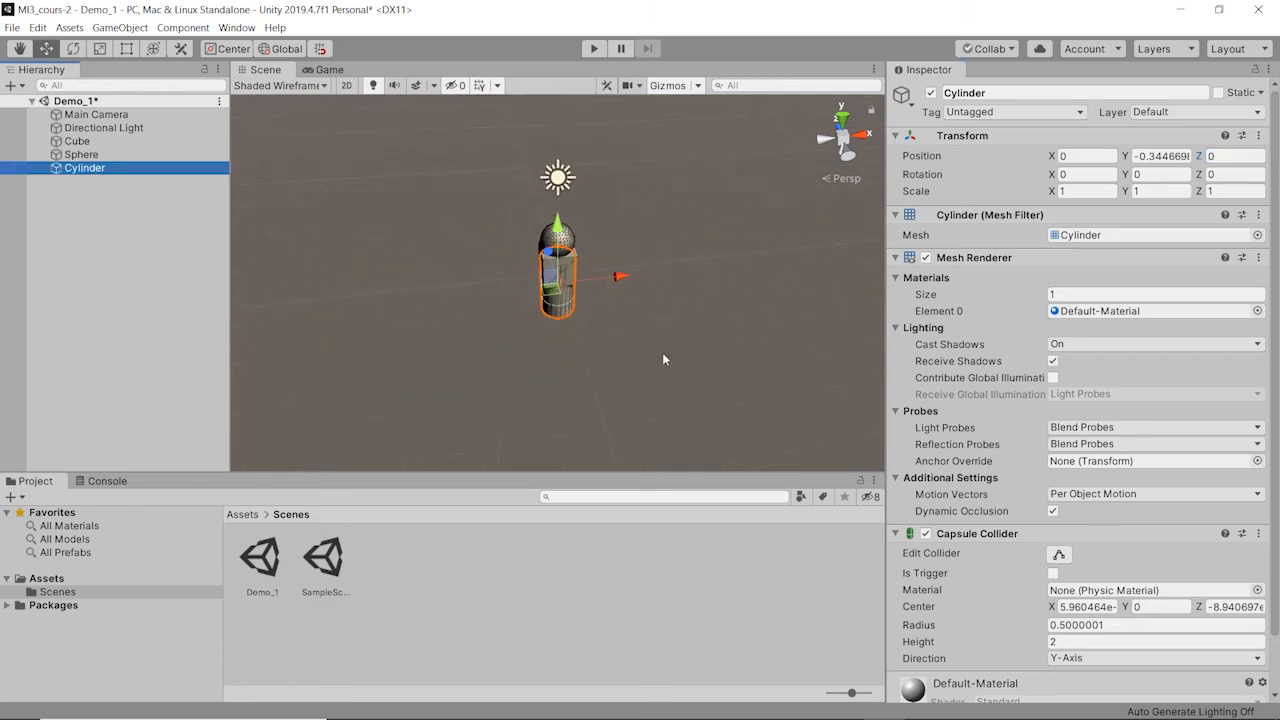
{"action": "left_click_drag", "start_coordinate": [662, 359], "coordinate": [693, 337], "text": "alt"}
{"action": "left_click_drag", "start_coordinate": [515, 345], "coordinate": [482, 334], "text": "alt"}
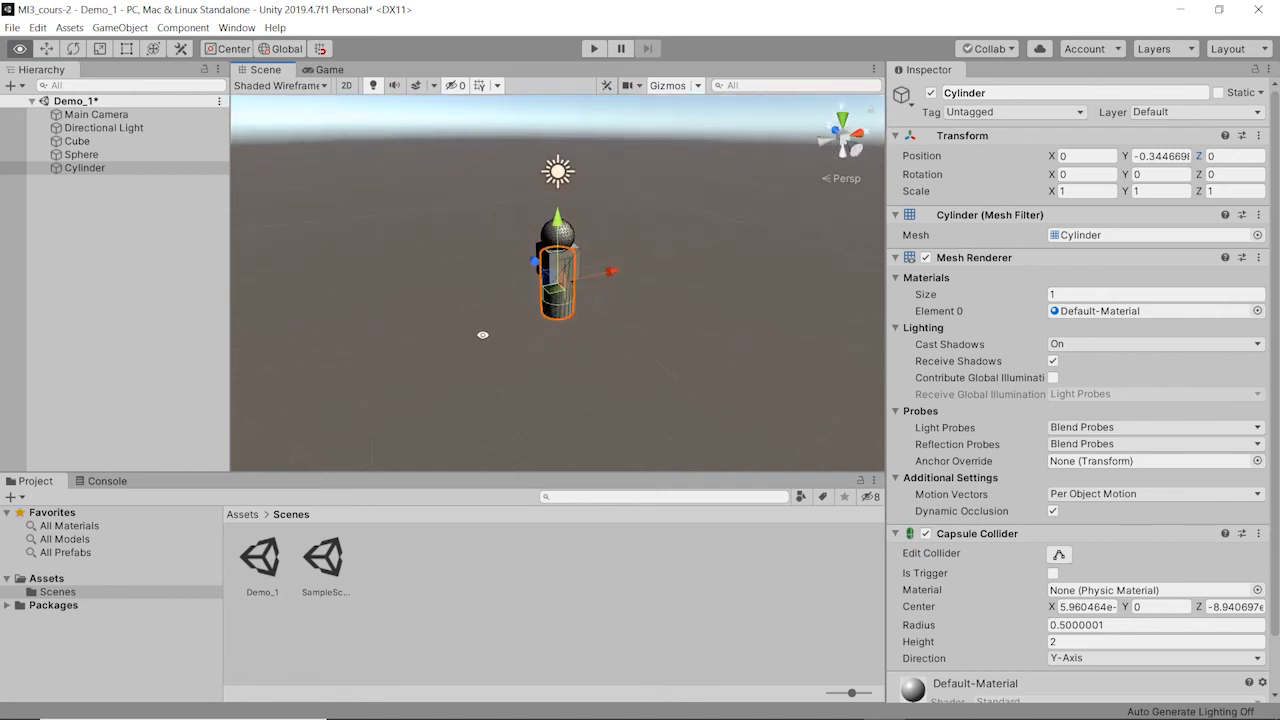
{"action": "right_click", "coordinate": [102, 235]}
{"action": "mouse_move", "coordinate": [173, 385]}
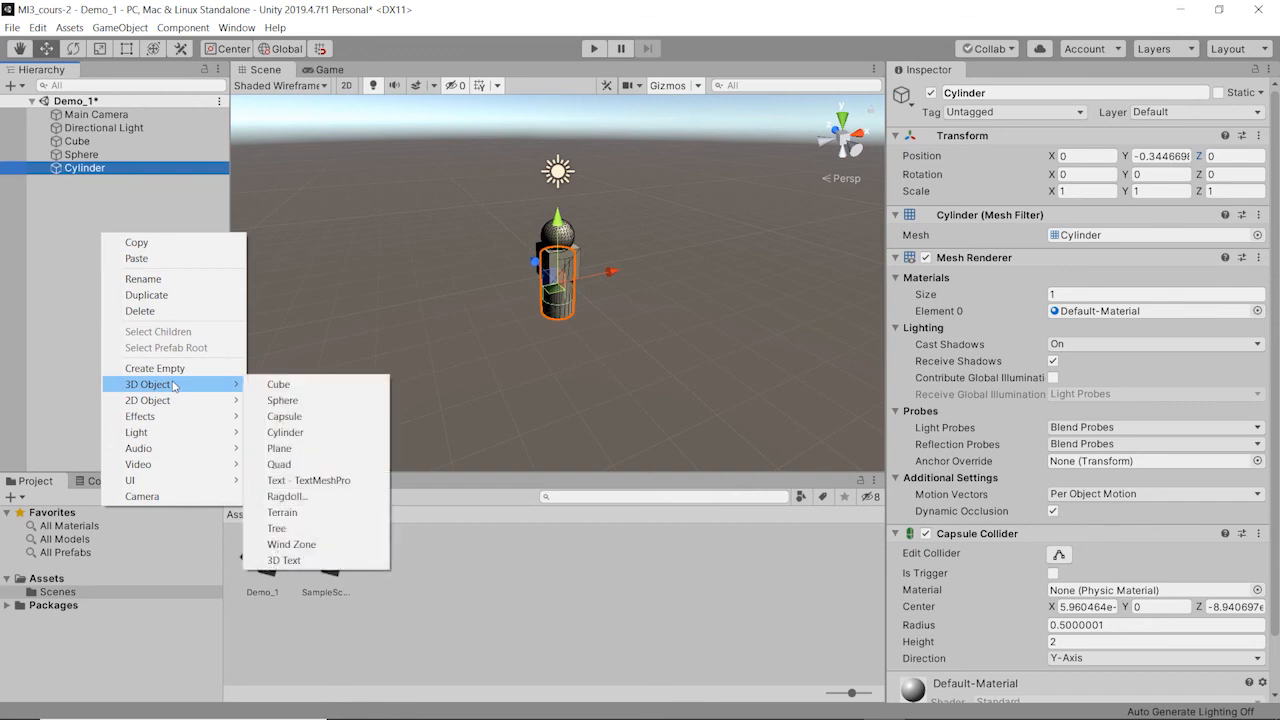
{"action": "left_click", "coordinate": [315, 419]}
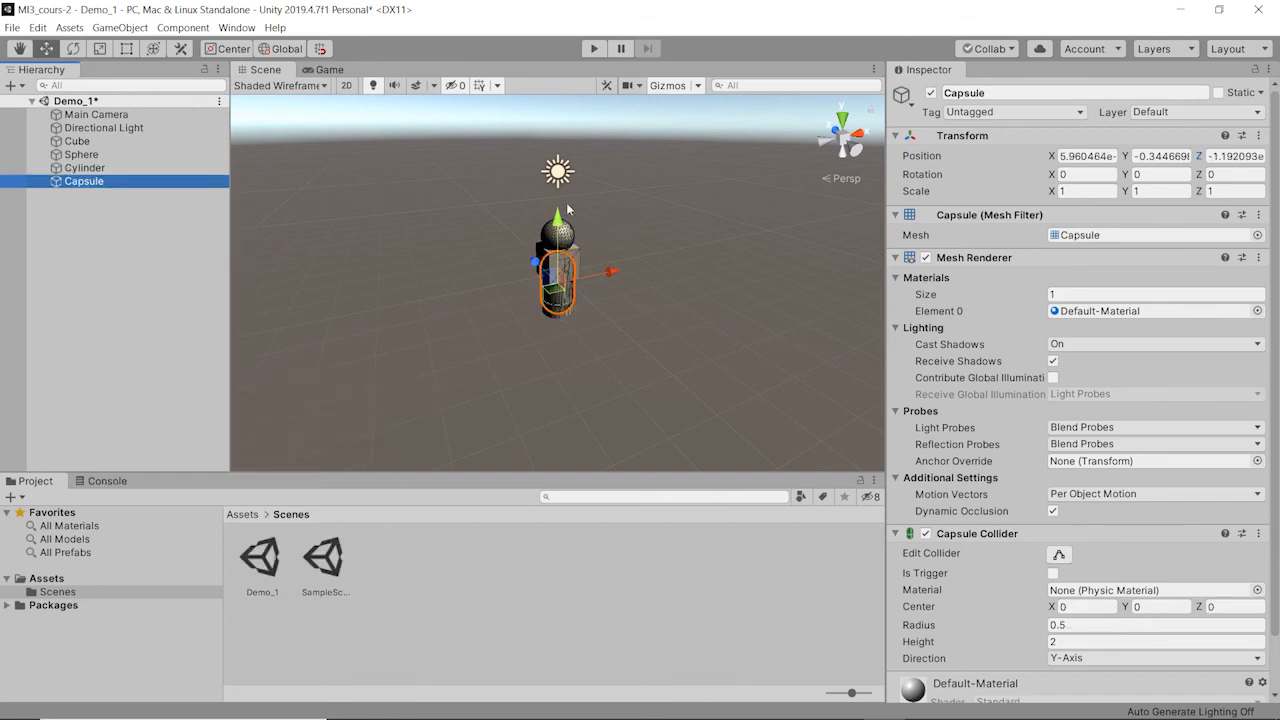
{"action": "left_click_drag", "start_coordinate": [579, 208], "coordinate": [604, 286]}
Examine the stacked objects by orbiting, panning and zooming the scene view, and frame the capsule
{"action": "left_click_drag", "start_coordinate": [715, 349], "coordinate": [685, 302], "text": "alt"}
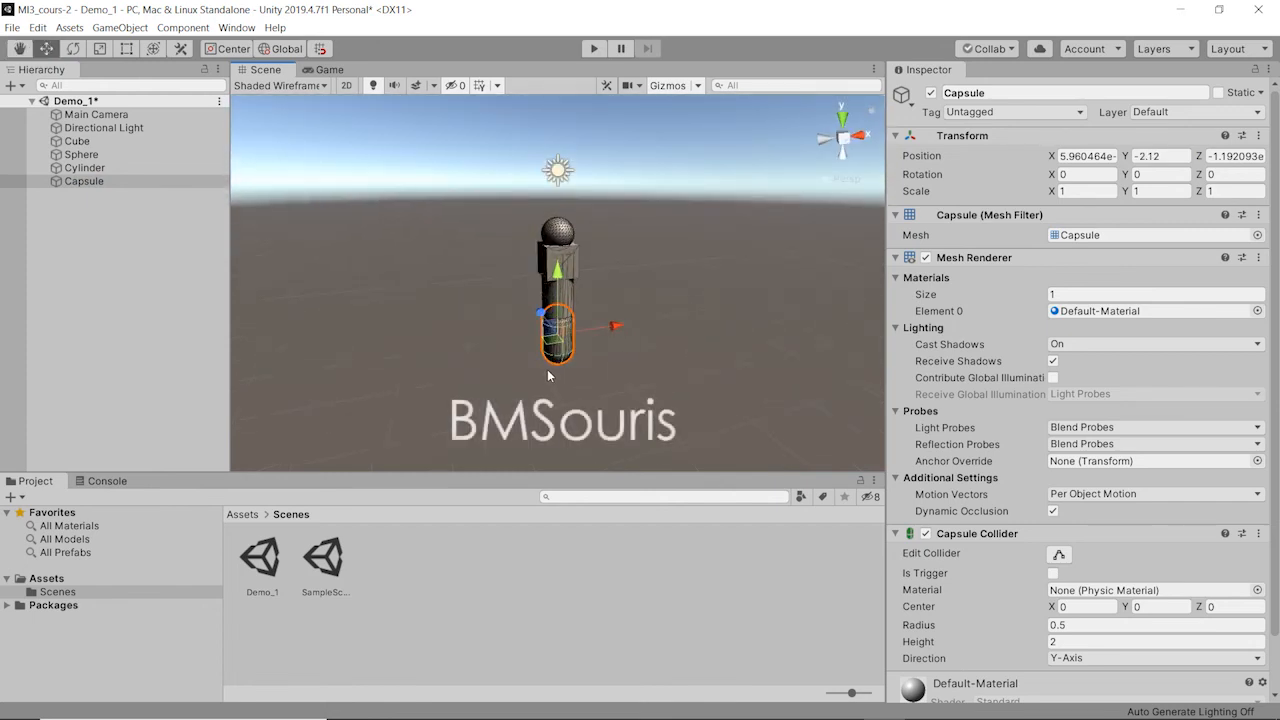
{"action": "middle_click_drag", "start_coordinate": [548, 370], "coordinate": [490, 360]}
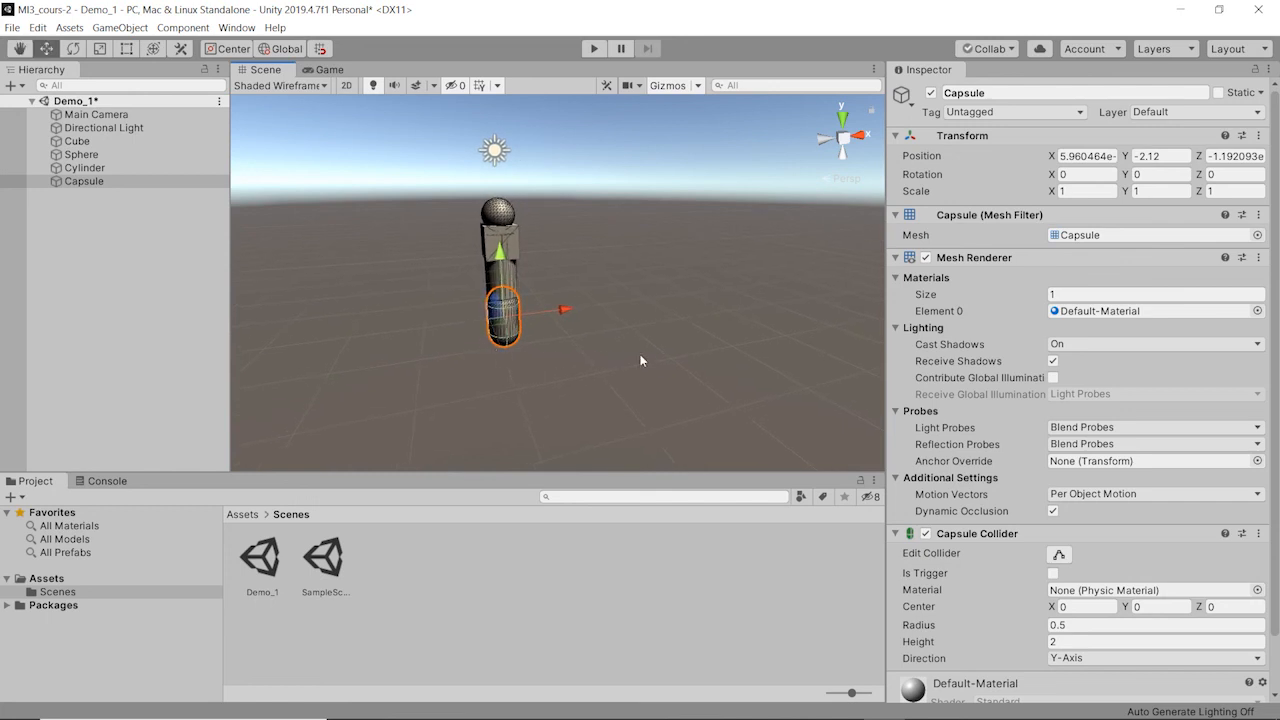
{"action": "mouse_move", "coordinate": [641, 360]}
{"action": "left_mouse_down", "text": "alt"}
{"action": "mouse_move", "coordinate": [691, 357]}
{"action": "mouse_move", "coordinate": [444, 364]}
{"action": "mouse_move", "coordinate": [782, 346]}
{"action": "mouse_move", "coordinate": [597, 400]}
{"action": "mouse_move", "coordinate": [628, 370]}
{"action": "left_mouse_up", "text": "alt"}
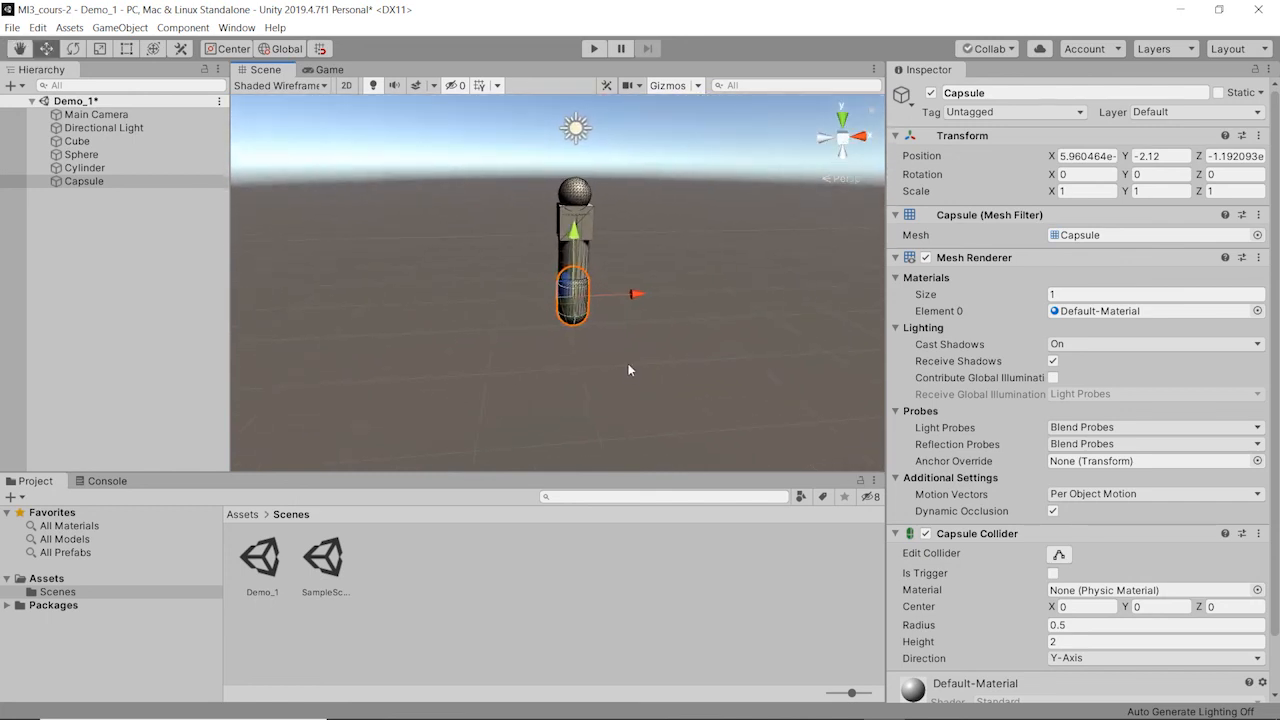
{"action": "scroll", "coordinate": [628, 370], "scroll_direction": "up", "scroll_amount": 4}
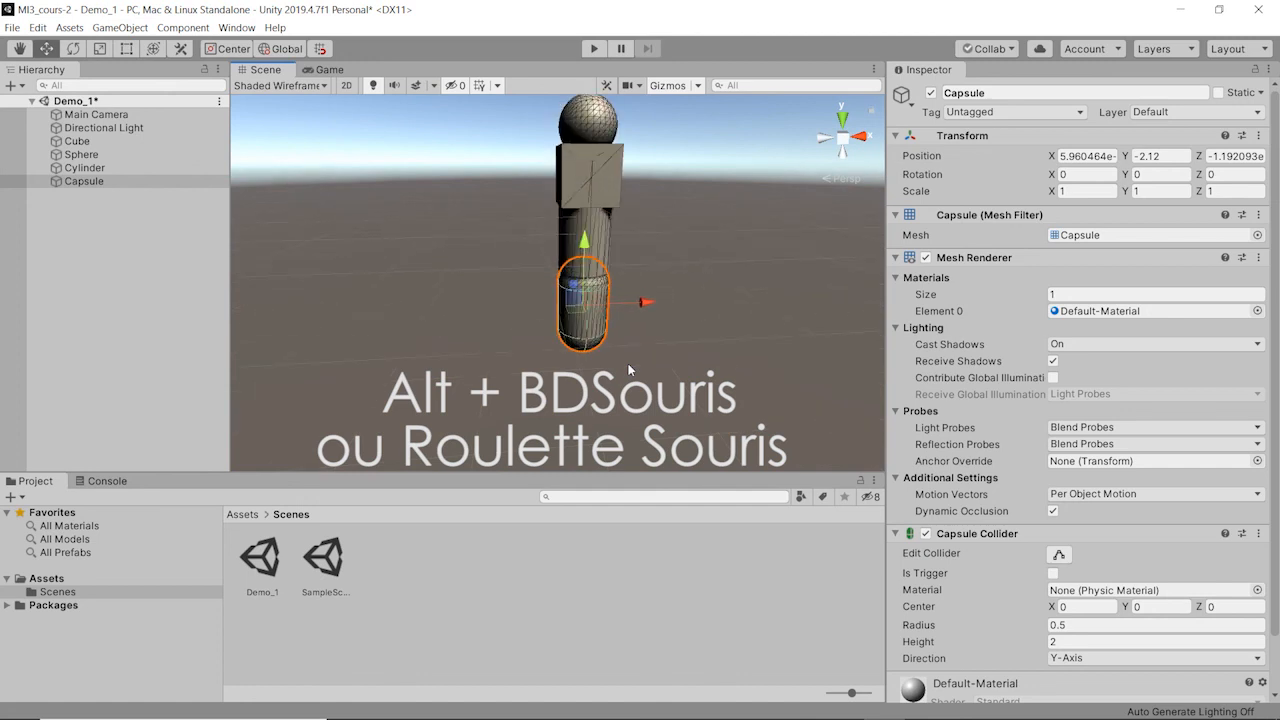
{"action": "key", "text": "f"}
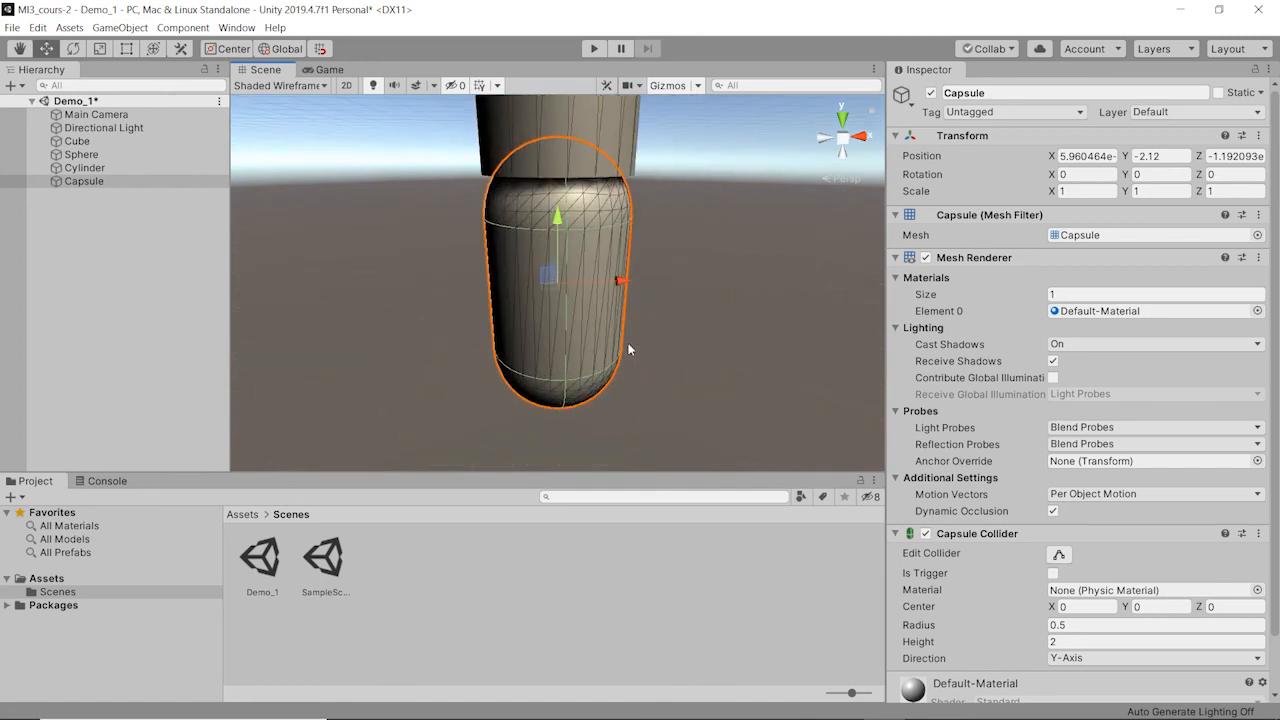
{"action": "scroll", "coordinate": [628, 349], "scroll_direction": "down", "scroll_amount": 4}
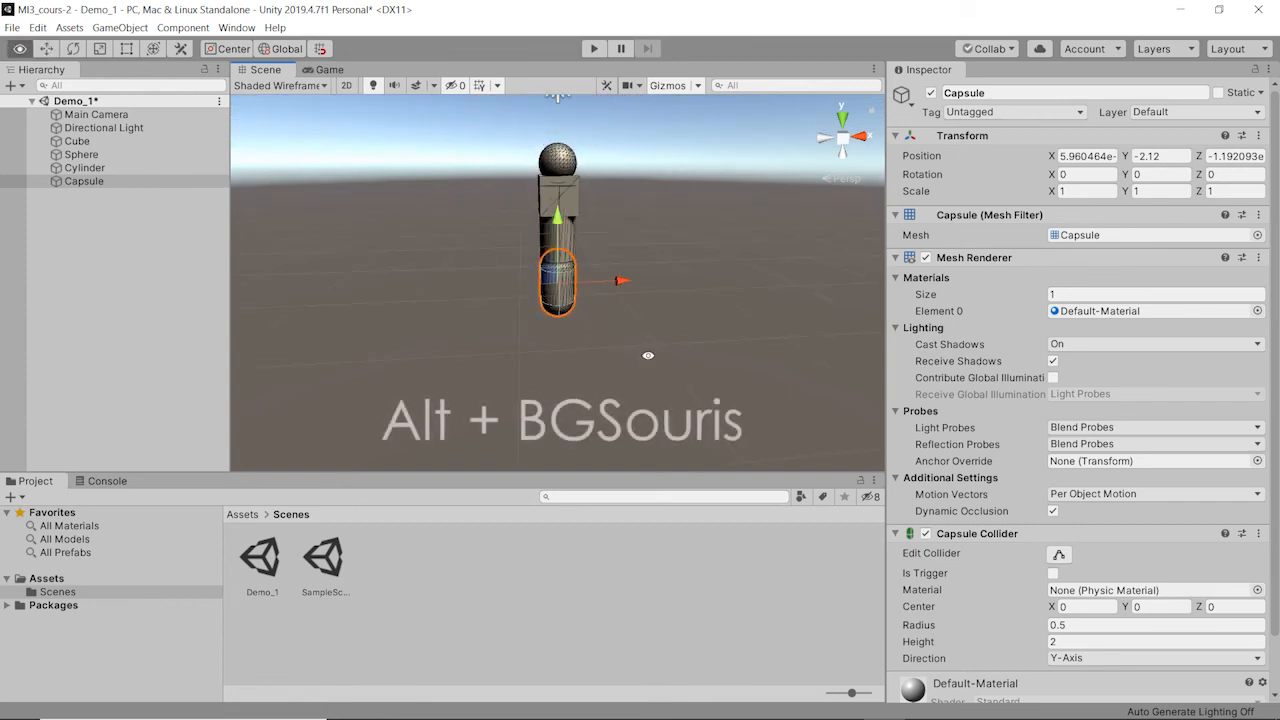
{"action": "left_click_drag", "start_coordinate": [648, 355], "coordinate": [509, 384], "text": "alt"}
Add a second 3D cube at the capsule's position and stretch it along the X axis to a scale of about 4.25
{"action": "right_click", "coordinate": [95, 257]}
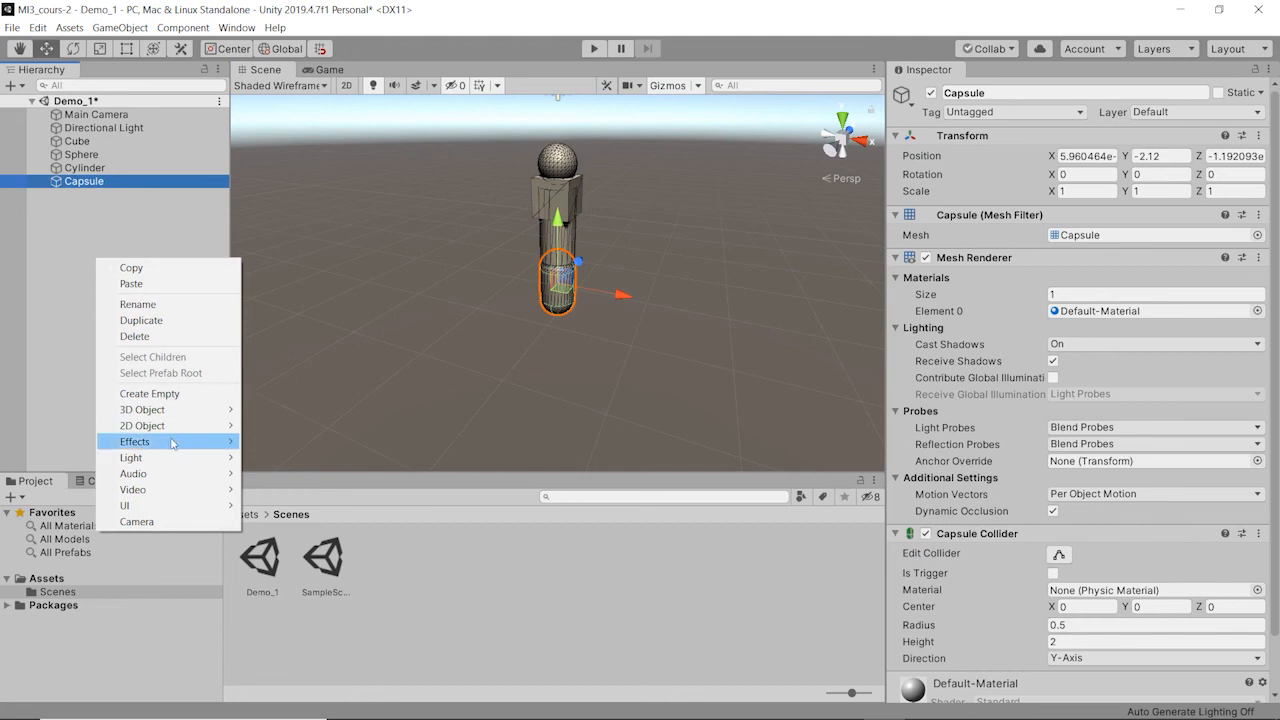
{"action": "mouse_move", "coordinate": [232, 411]}
{"action": "left_click", "coordinate": [275, 410]}
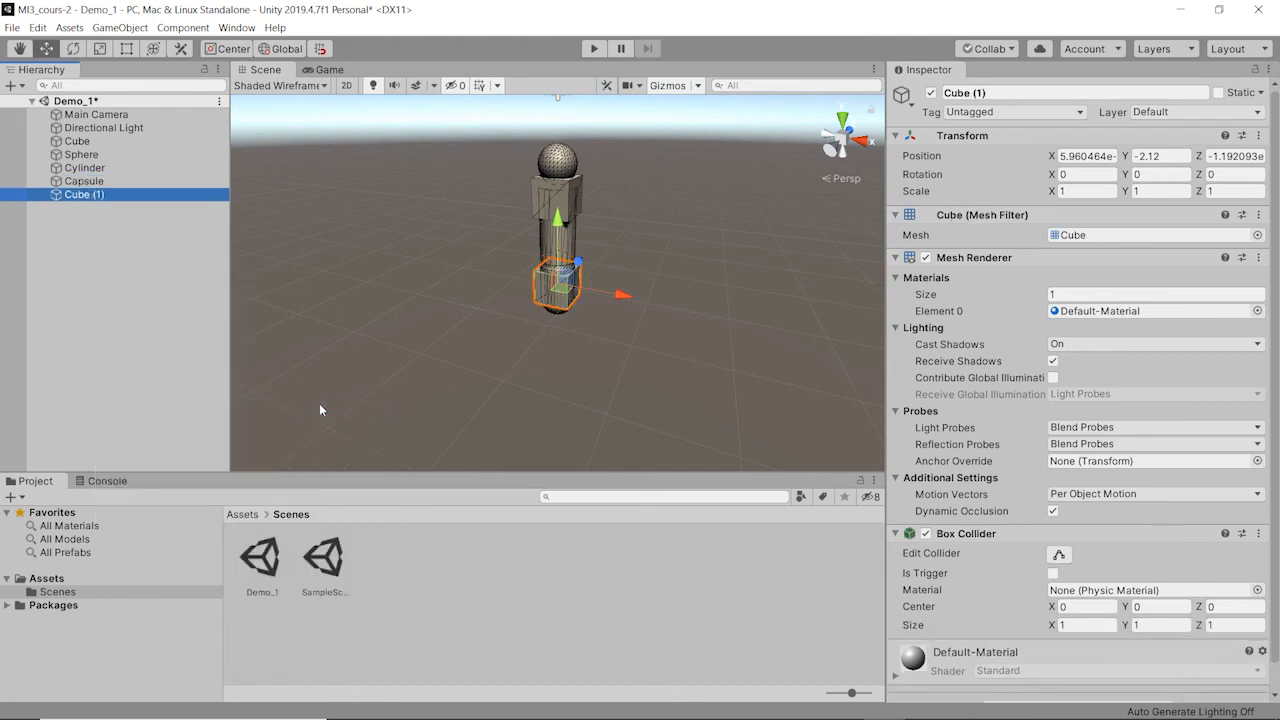
{"action": "left_click", "coordinate": [99, 49]}
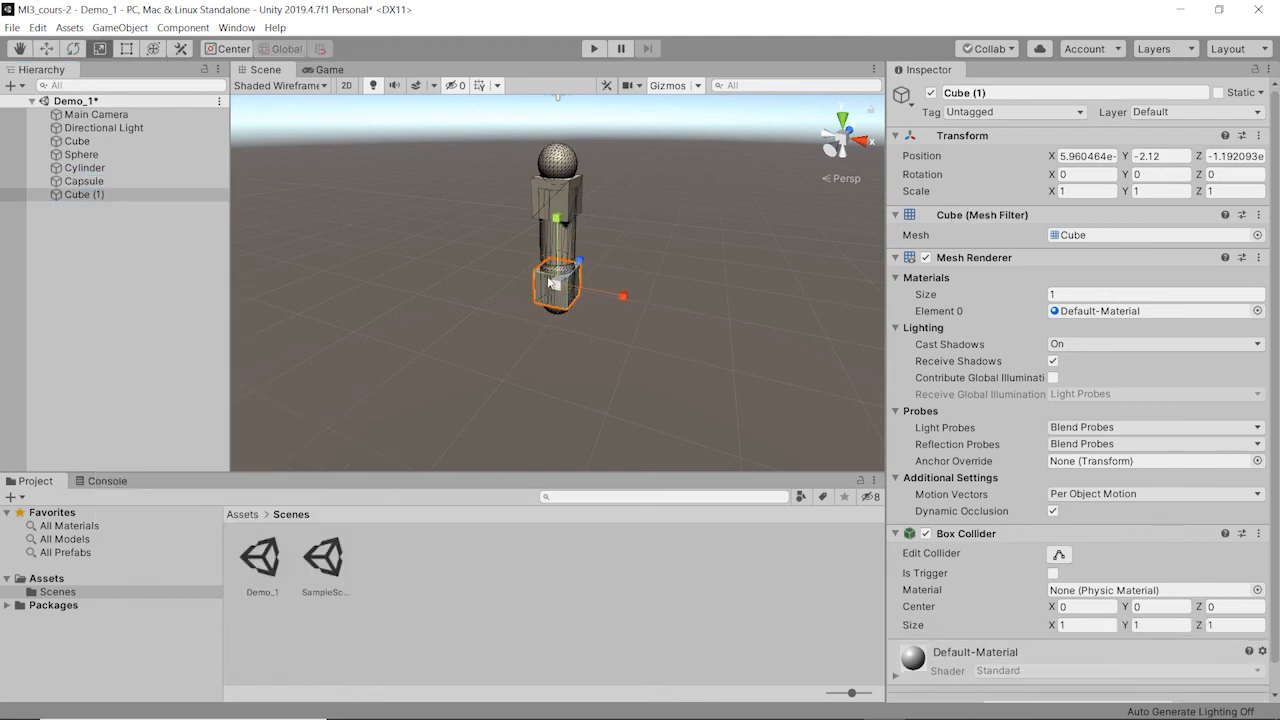
{"action": "left_click_drag", "start_coordinate": [624, 297], "coordinate": [816, 326]}
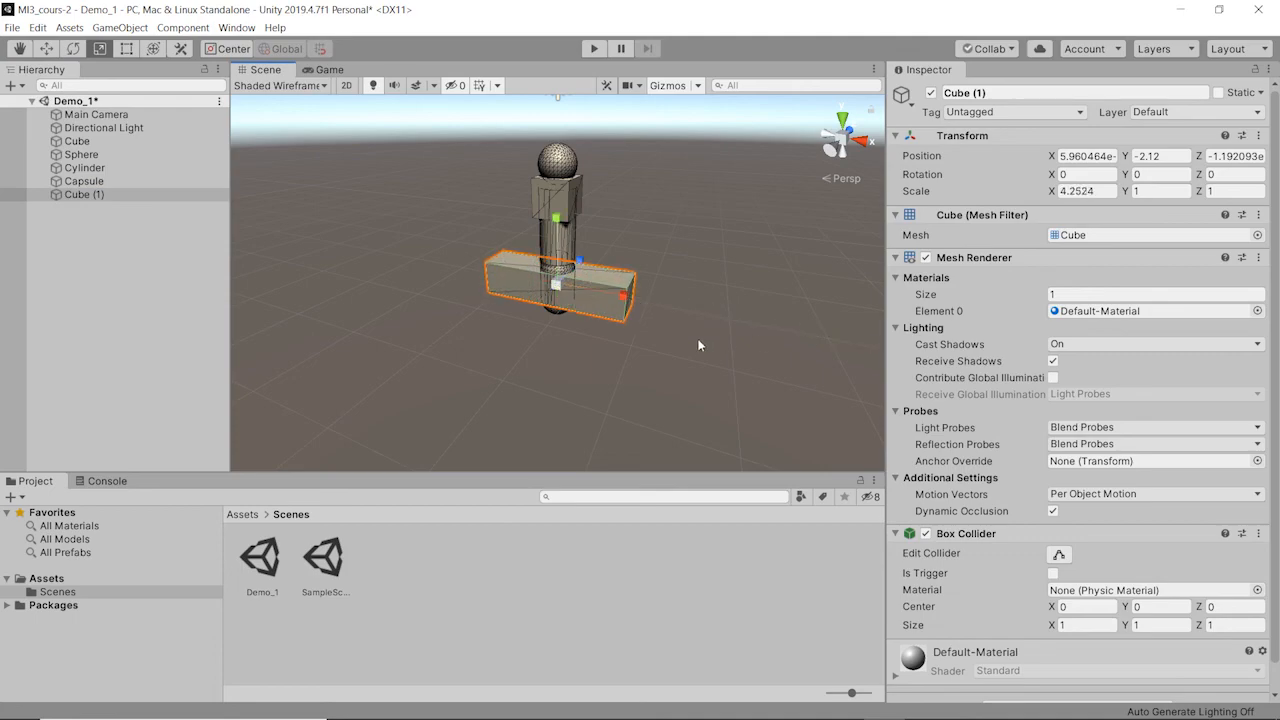